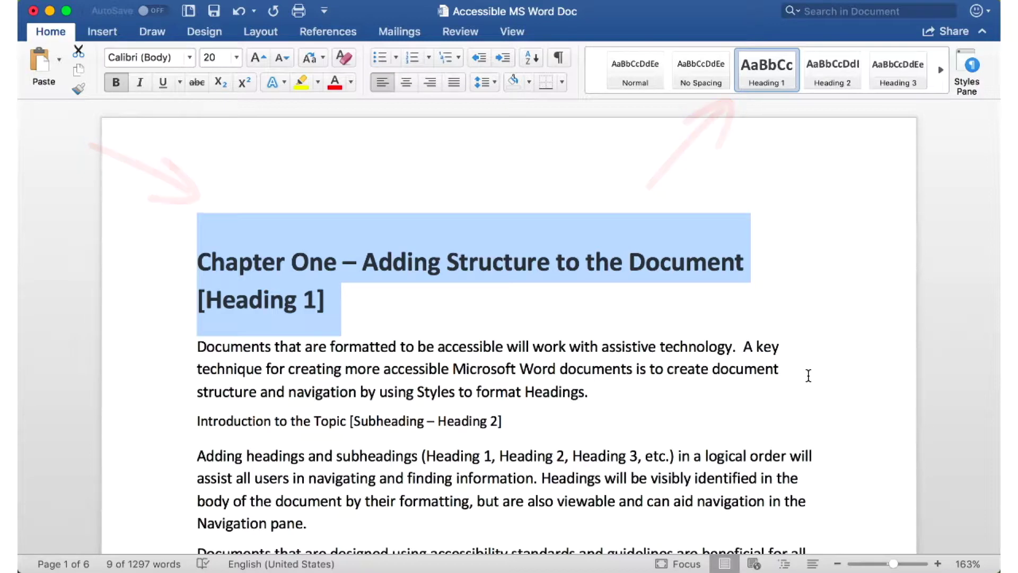
# Step: Apply the Heading 2 style to the "Introduction to the Topic" subheading
pyautogui.click(258, 421)
pyautogui.tripleClick(258, 421)
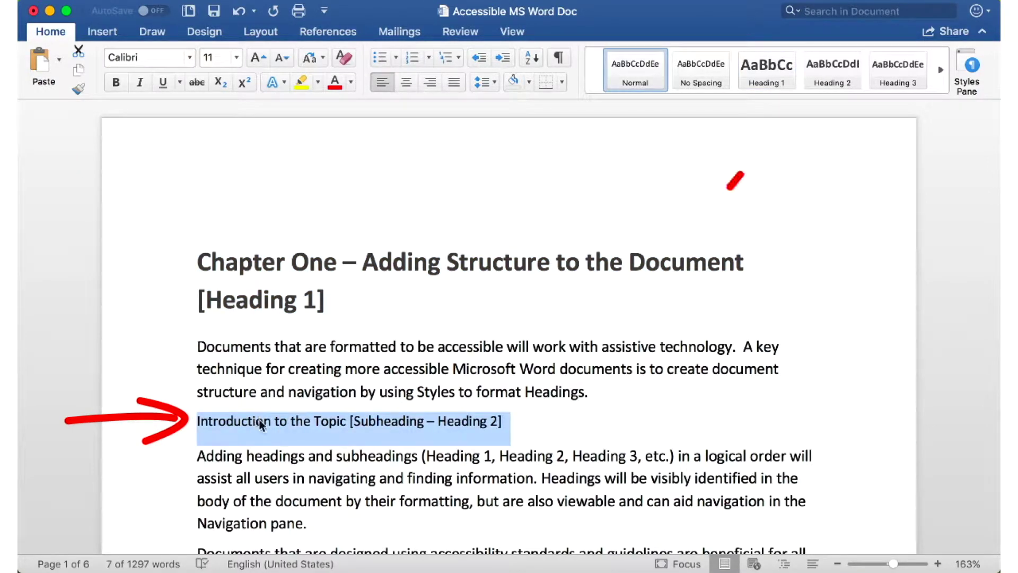
pyautogui.click(835, 81)
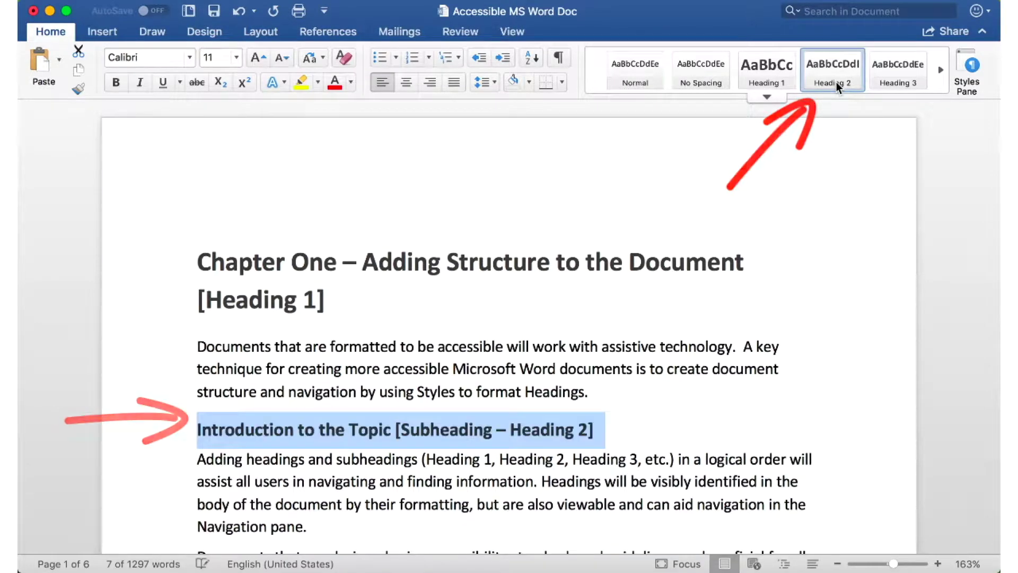
# Step: Apply the Heading 3 style to the "Topic category 1" subheading below the numbered list
pyautogui.scroll(-3, 839, 368)
pyautogui.scroll(-6, 840, 368)
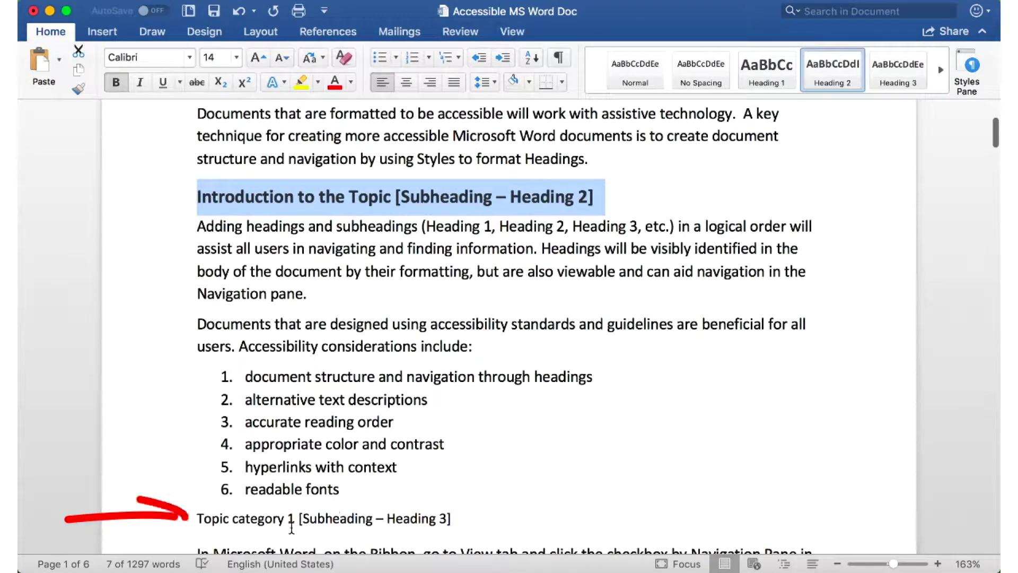
pyautogui.tripleClick(272, 519)
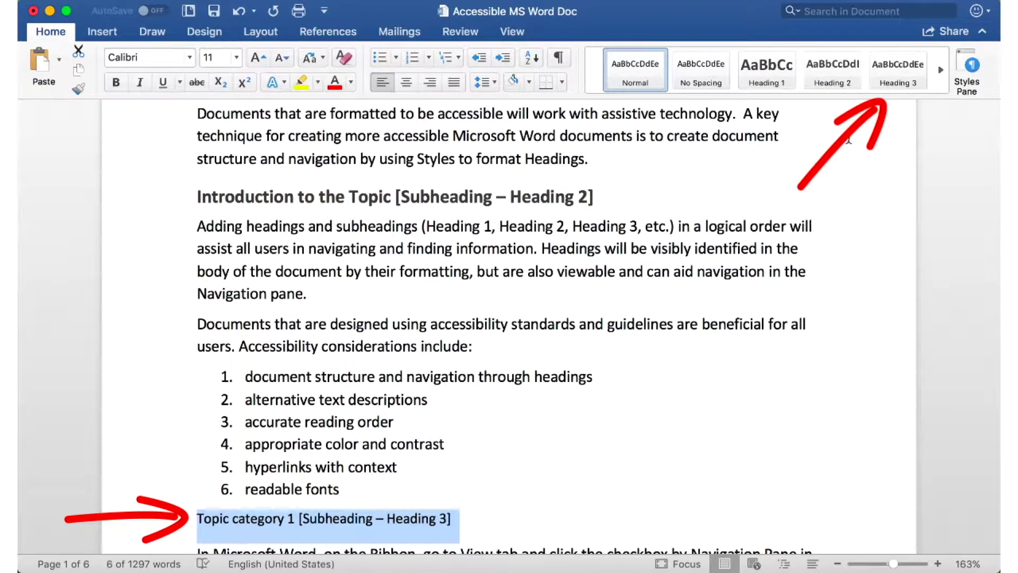
pyautogui.click(896, 84)
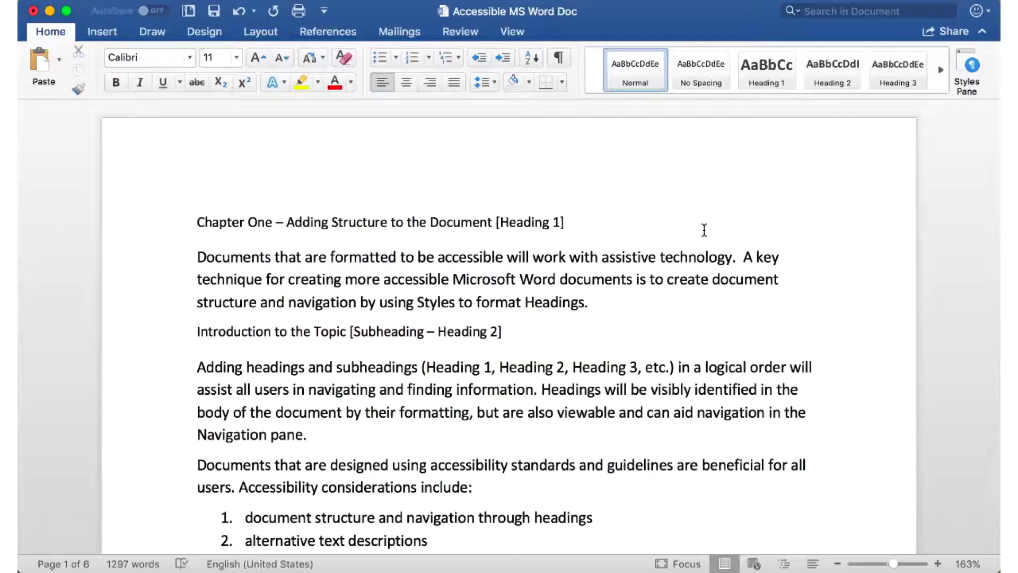
# Step: Apply the Heading 1 style to the "Chapter One – Adding Structure to the Document" title
pyautogui.doubleClick(482, 223)
pyautogui.tripleClick(483, 222)
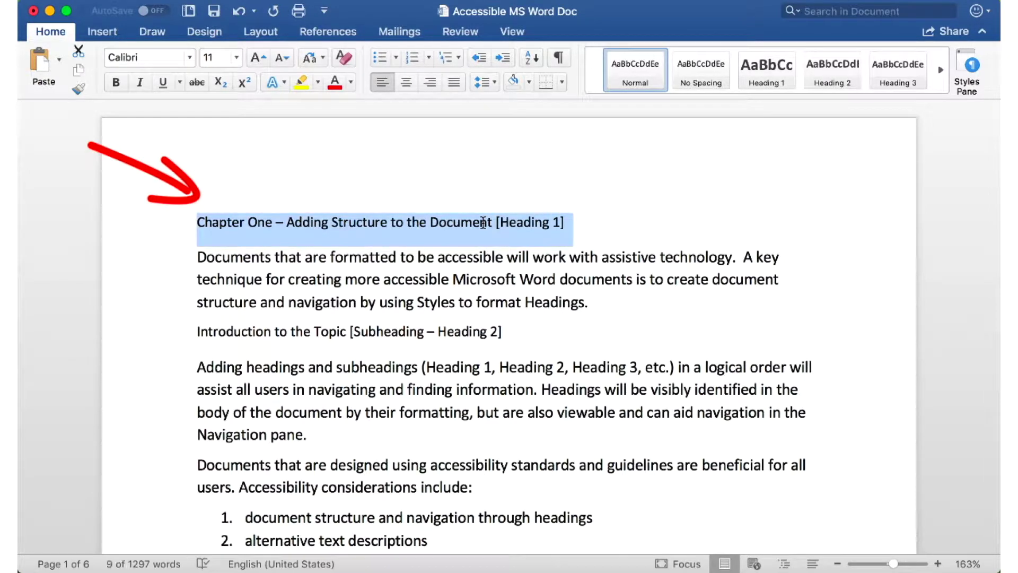
pyautogui.click(767, 84)
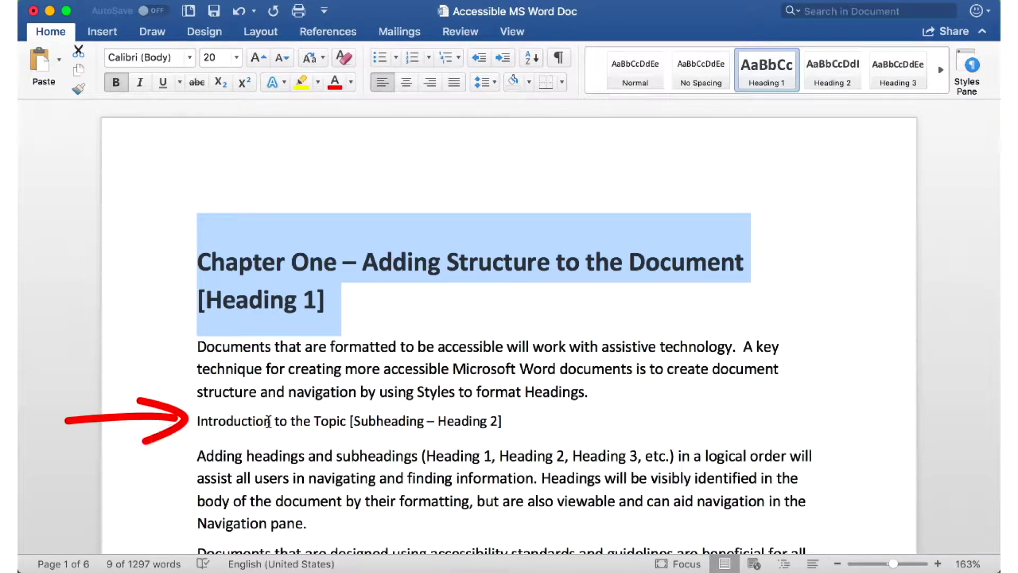
# Step: Format the "Introduction to the Topic" line under the chapter's opening paragraph as Heading 2
pyautogui.click(258, 420)
pyautogui.tripleClick(258, 421)
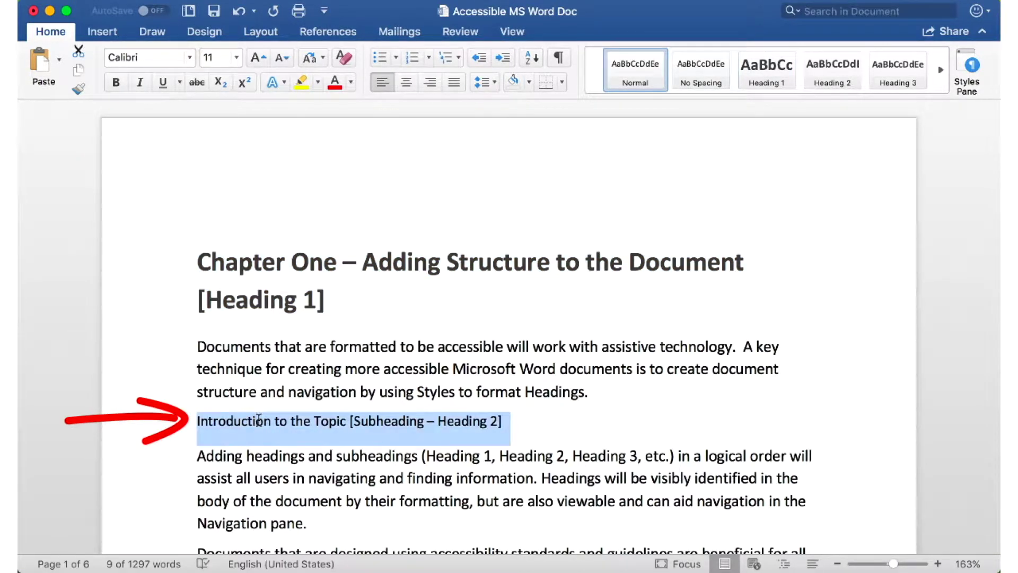
pyautogui.click(832, 74)
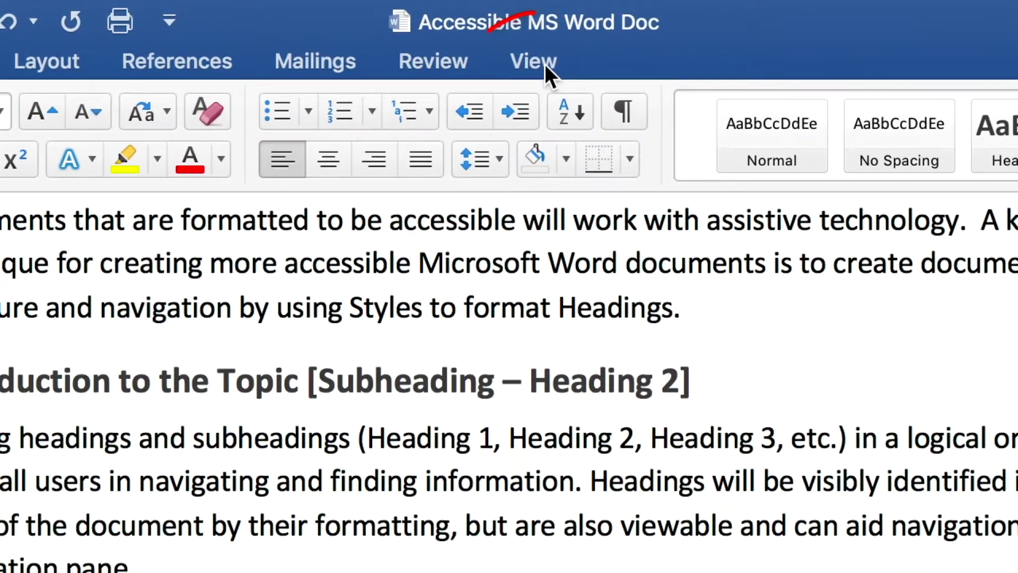
# Step: Show the Navigation Pane and switch it to the document's heading outline
pyautogui.click(519, 37)
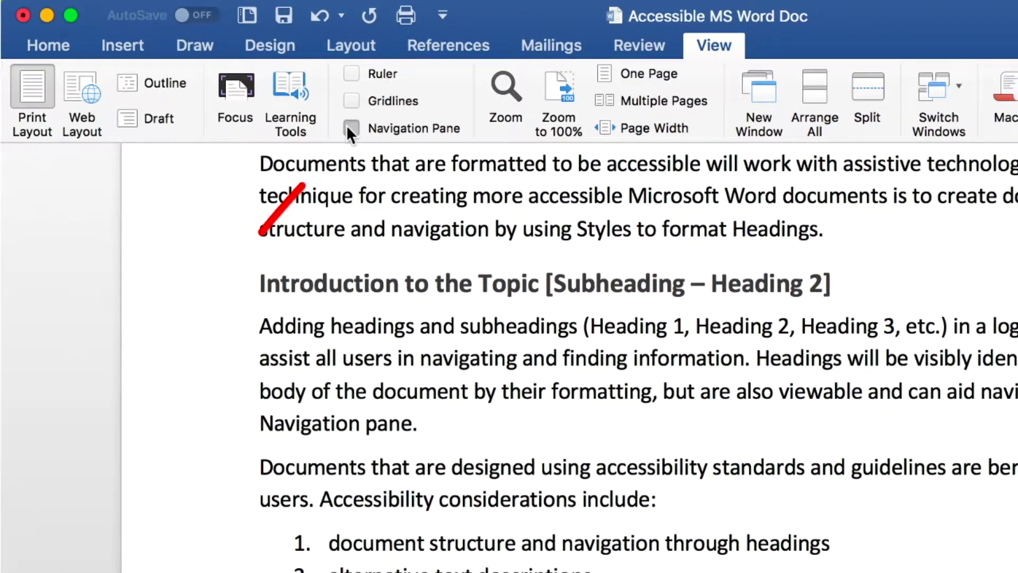
pyautogui.click(318, 133)
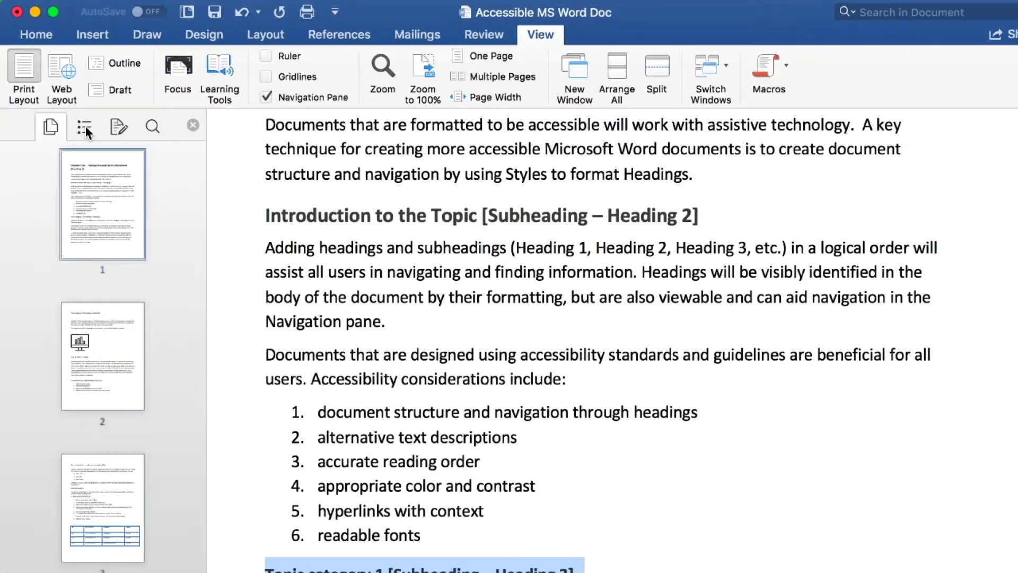
pyautogui.click(111, 167)
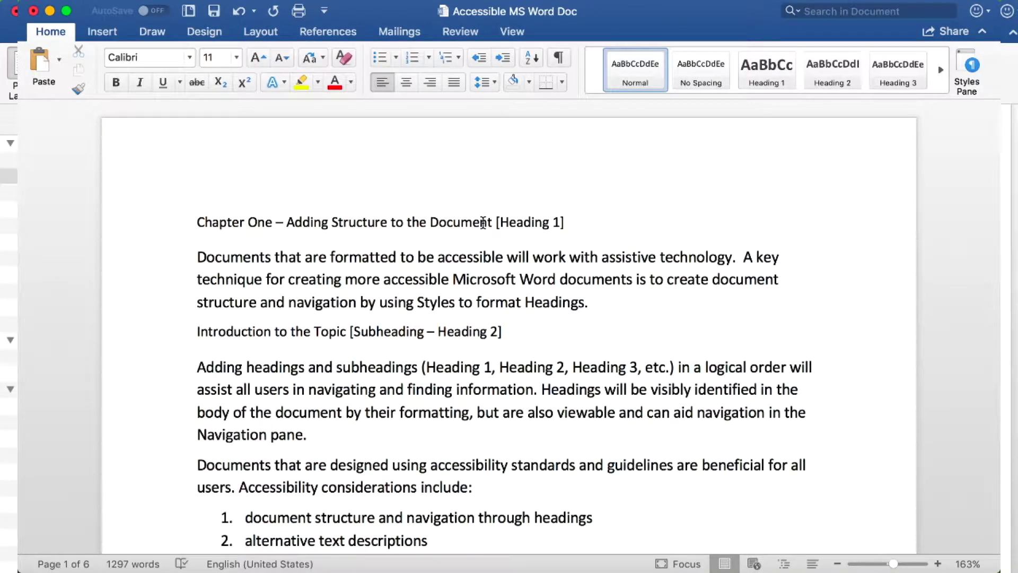
# Step: Format the plain "Chapter One – Adding Structure to the Document" line as Heading 1
pyautogui.doubleClick(482, 222)
pyautogui.click(483, 222)
pyautogui.tripleClick(483, 222)
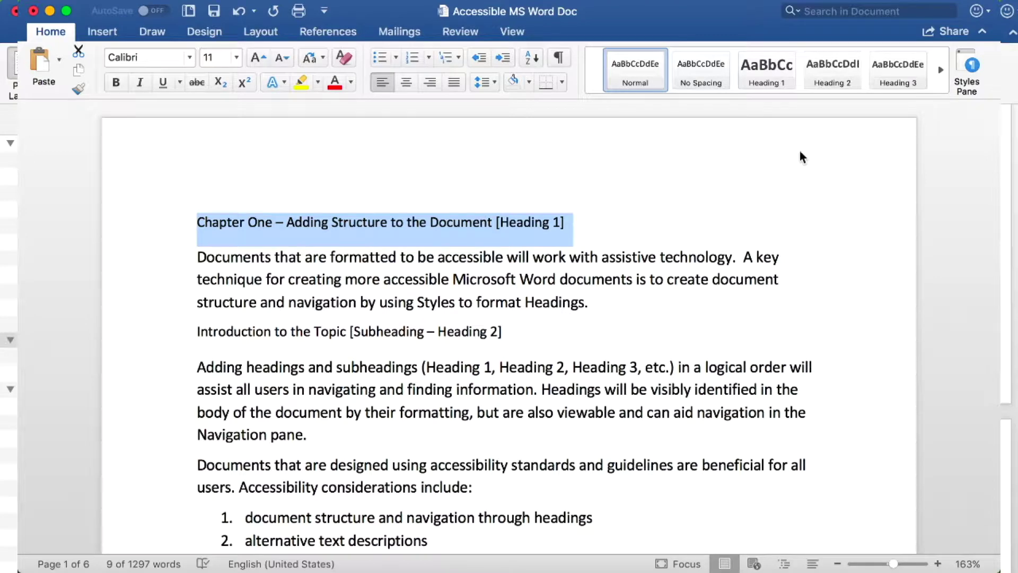
pyautogui.click(770, 80)
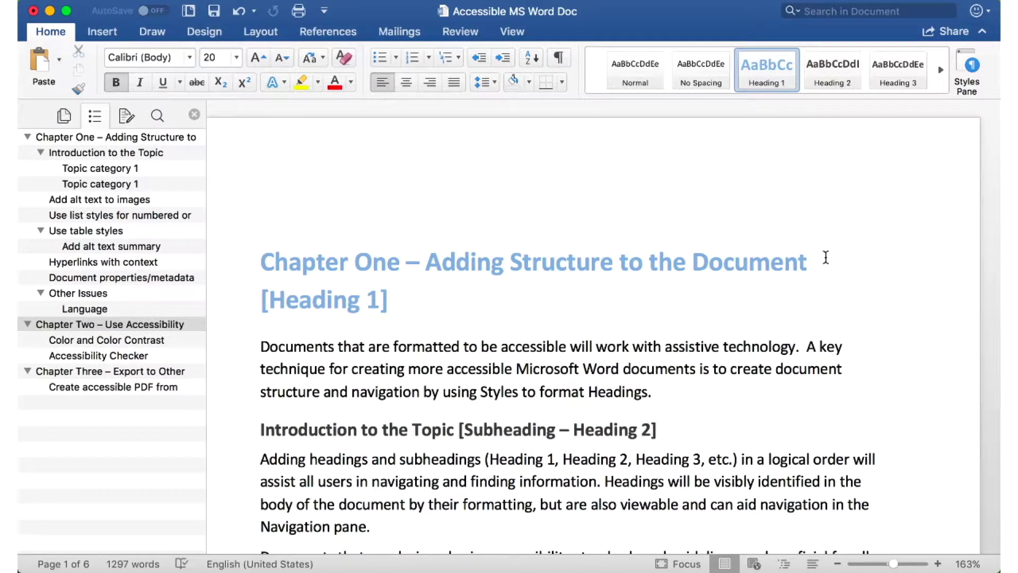
# Step: Modify the Heading 1 style to use a dark gray Text 1 font color and a font size of 22
pyautogui.click(725, 261)
pyautogui.rightClick(775, 71)
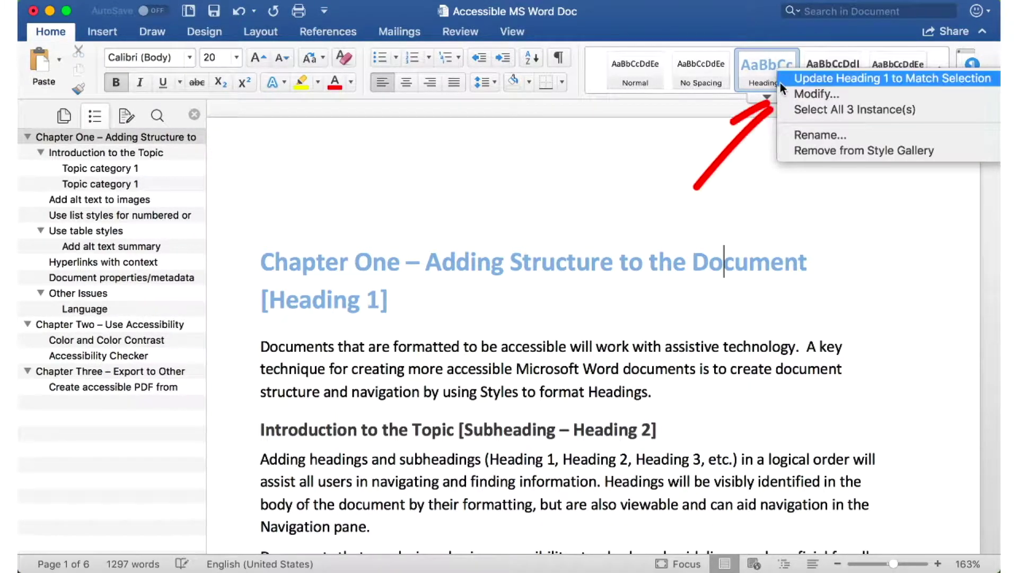
pyautogui.click(787, 93)
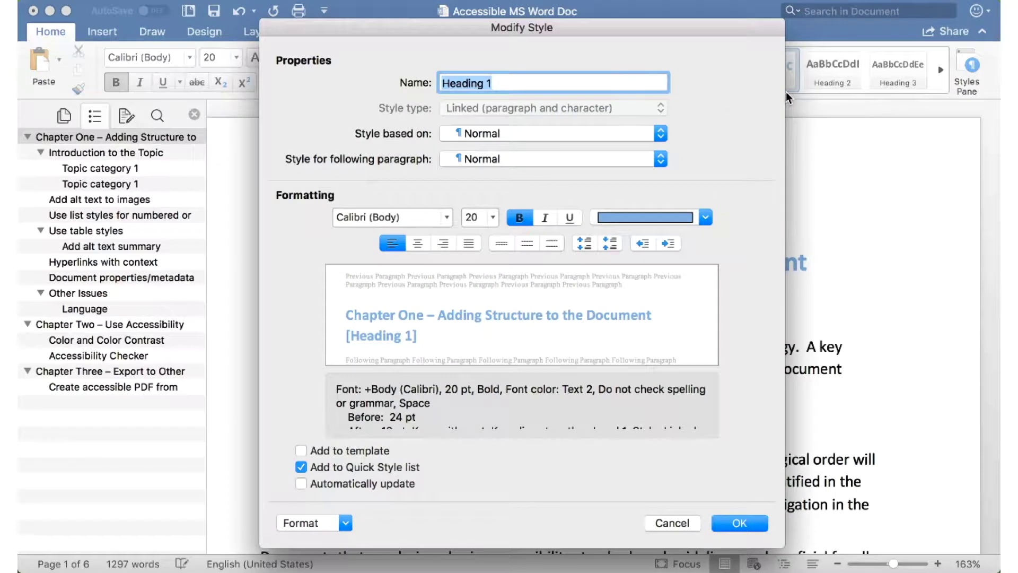
pyautogui.click(705, 217)
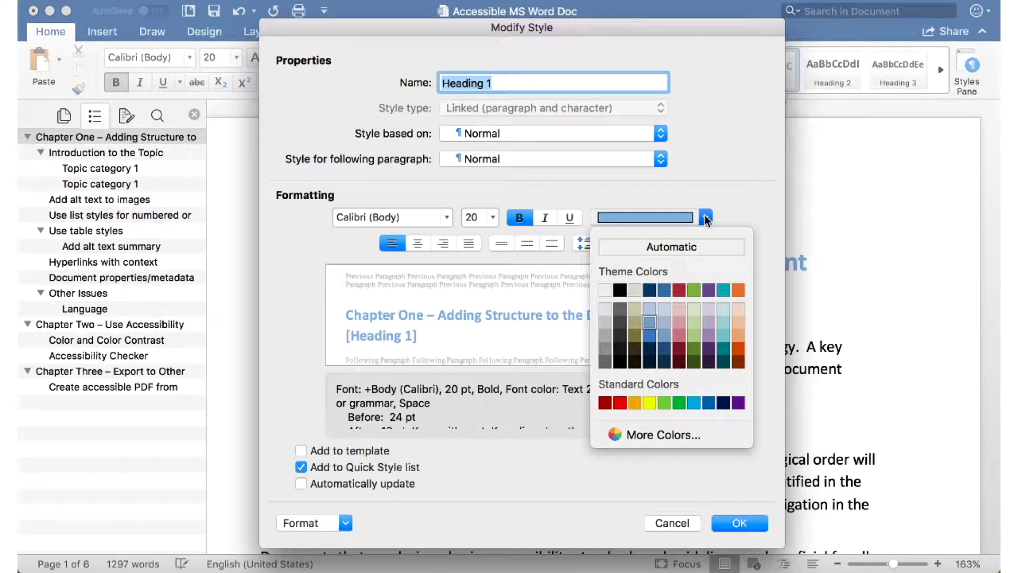
pyautogui.click(621, 320)
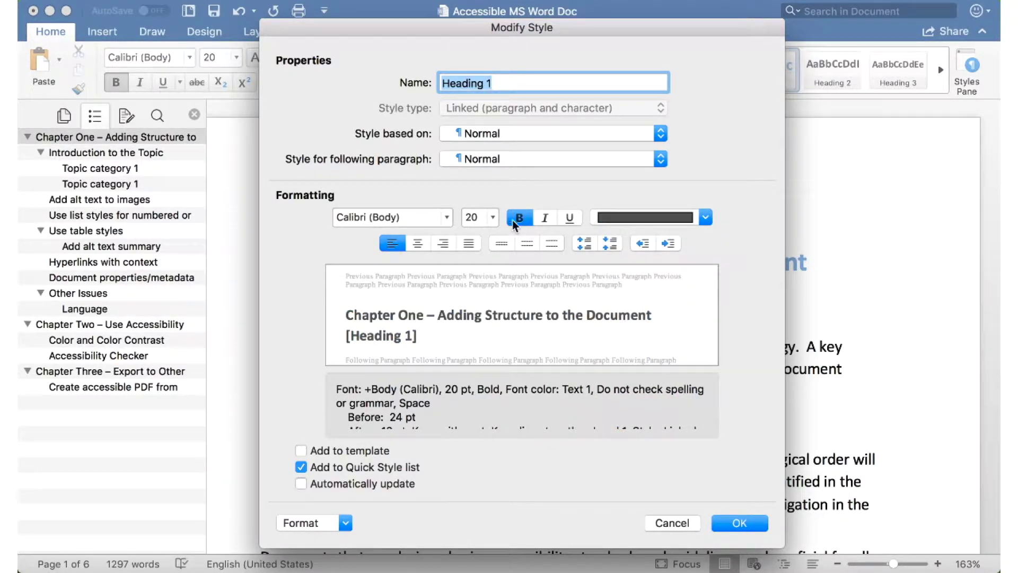
pyautogui.click(493, 217)
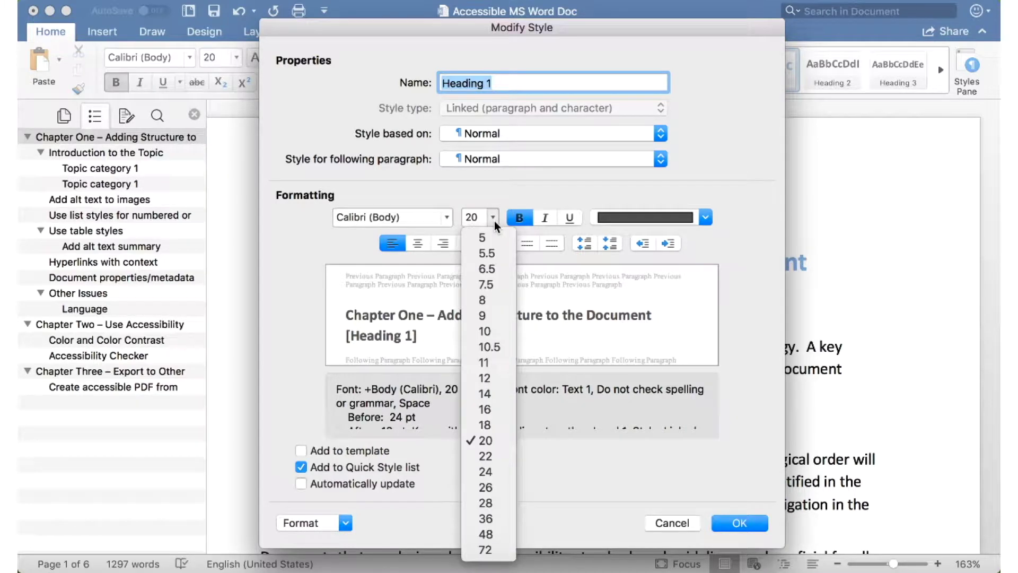
pyautogui.click(473, 456)
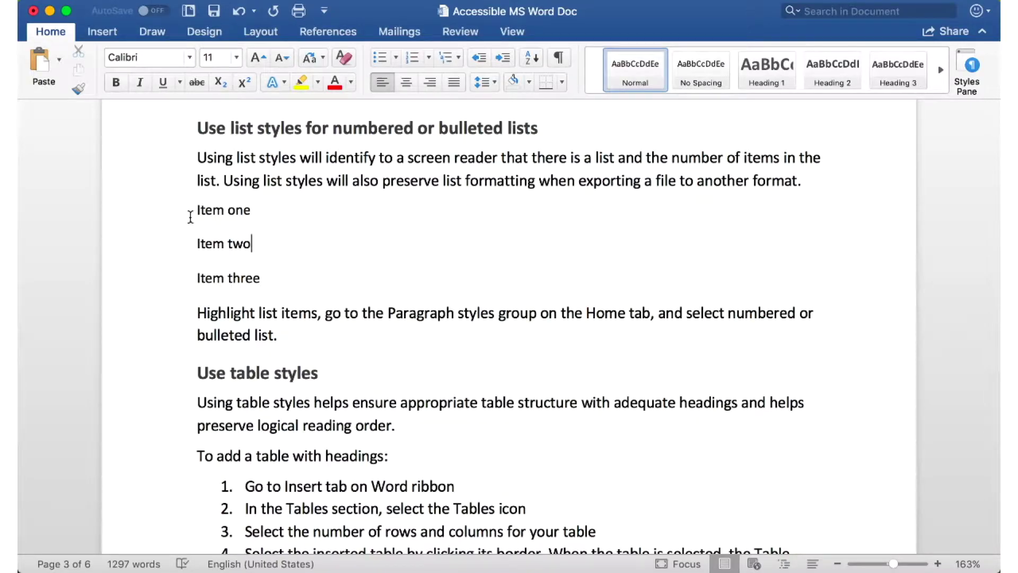
# Step: Turn the lines "Item one", "Item two" and "Item three" into a bulleted list with solid round bullets
pyautogui.moveTo(191, 209); pyautogui.dragTo(272, 277)
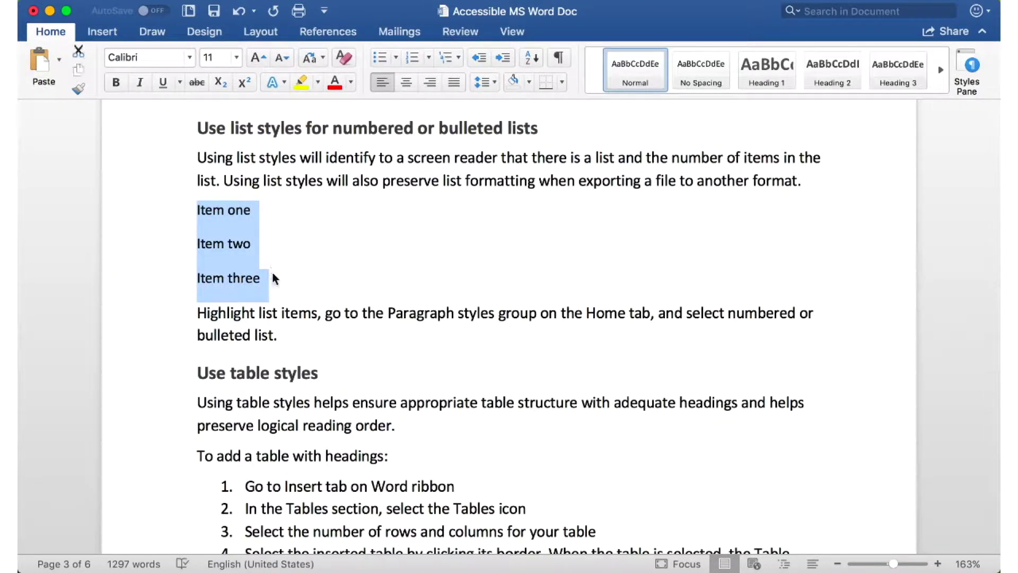
pyautogui.click(393, 60)
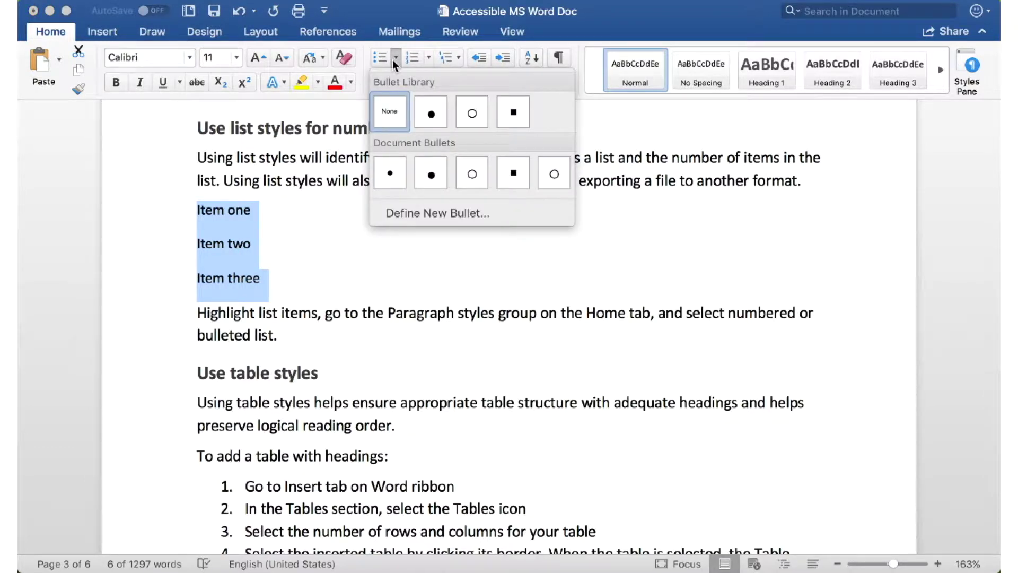
pyautogui.click(431, 111)
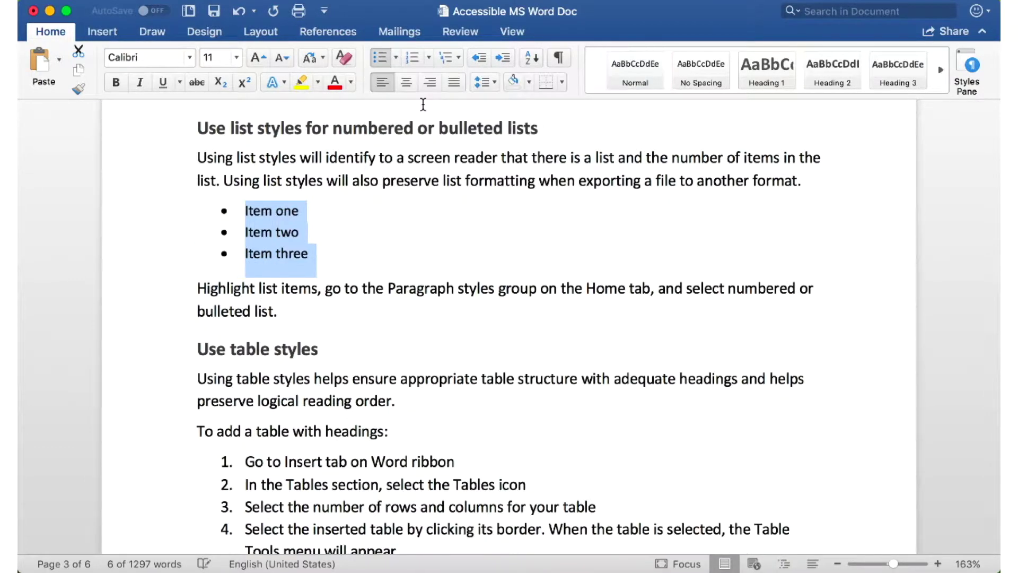
pyautogui.click(486, 224)
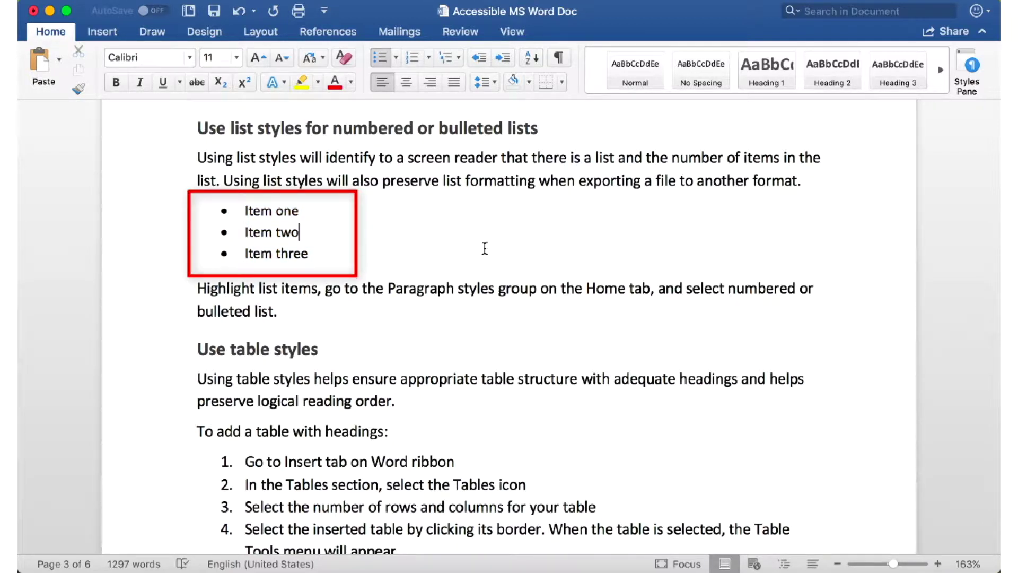
# Step: Convert the "Item one" to "Item three" bullets into a numbered list
pyautogui.moveTo(242, 211)
pyautogui.mouseDown()
pyautogui.moveTo(265, 212)
pyautogui.moveTo(316, 254)
pyautogui.mouseUp()
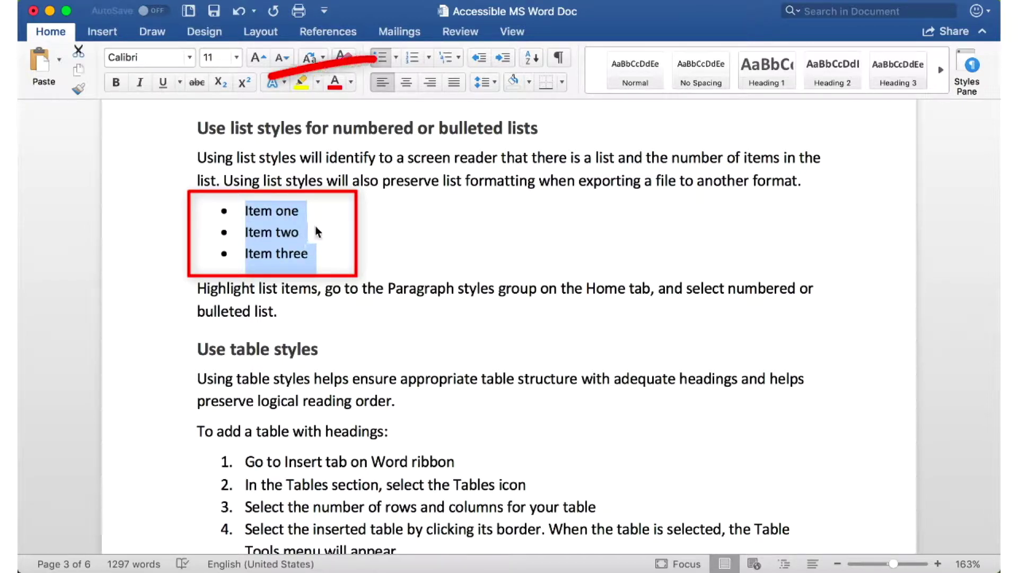
pyautogui.click(416, 57)
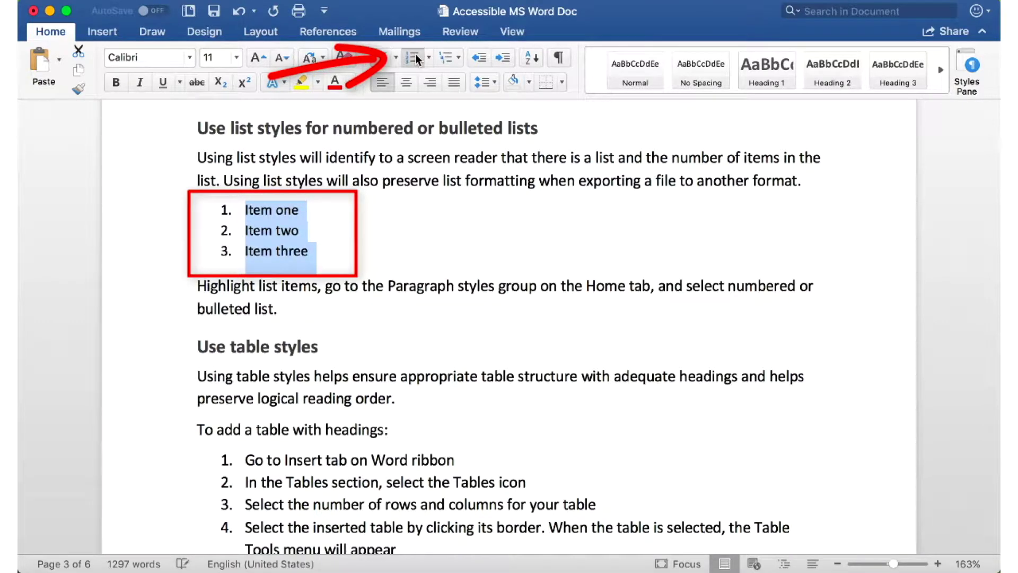
pyautogui.click(666, 229)
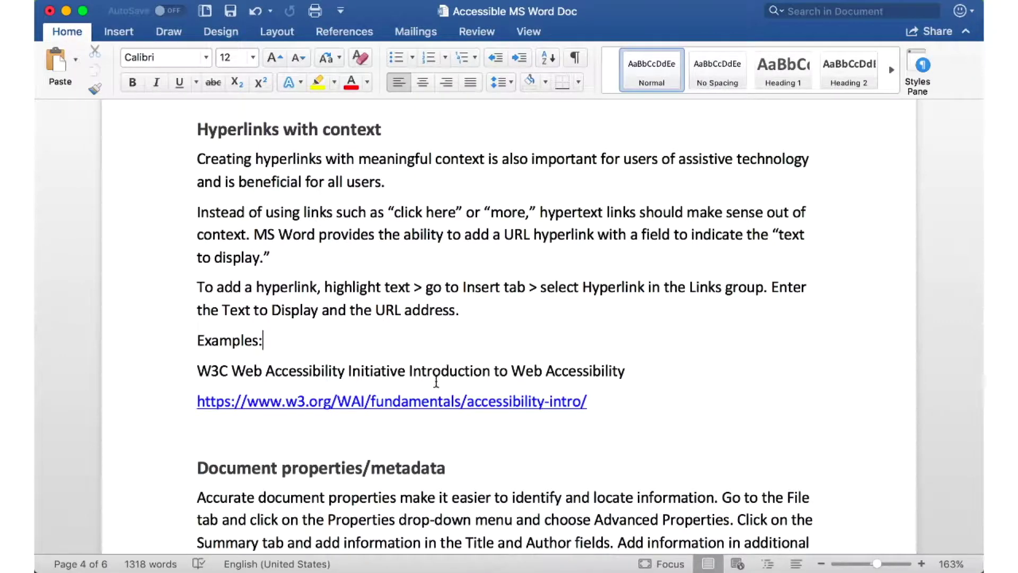
pyautogui.tripleClick(447, 370)
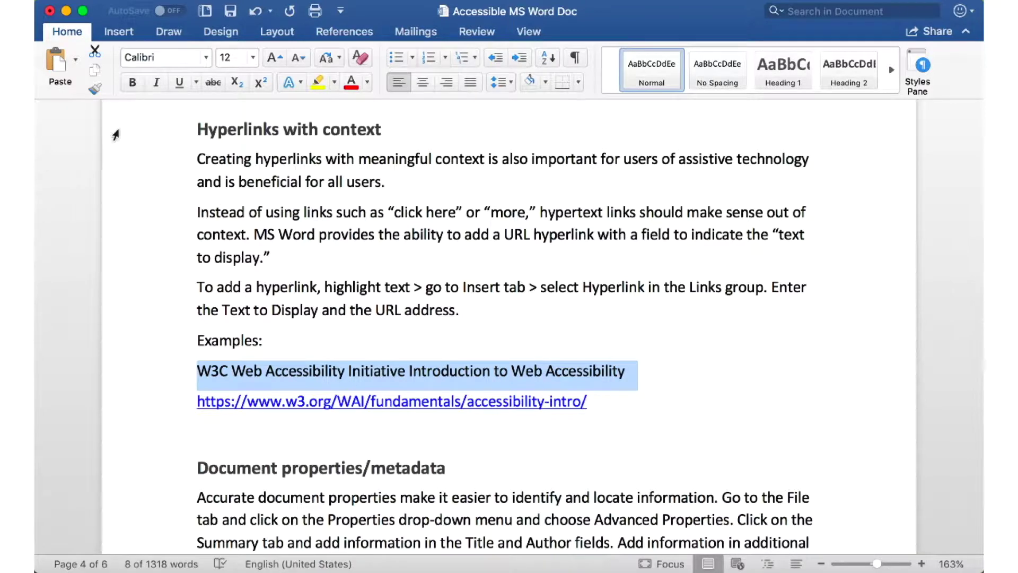
pyautogui.click(119, 30)
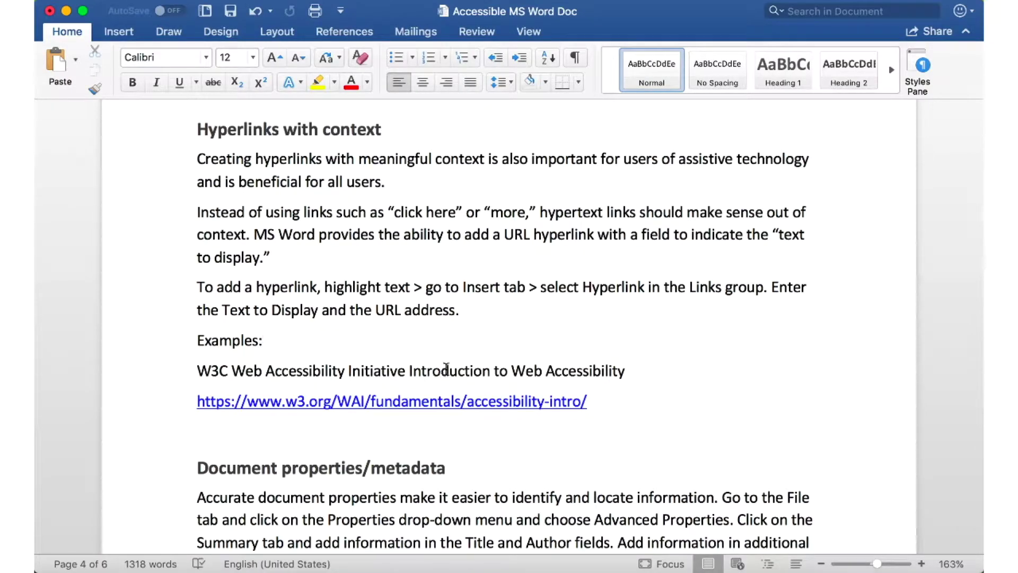
pyautogui.tripleClick(447, 368)
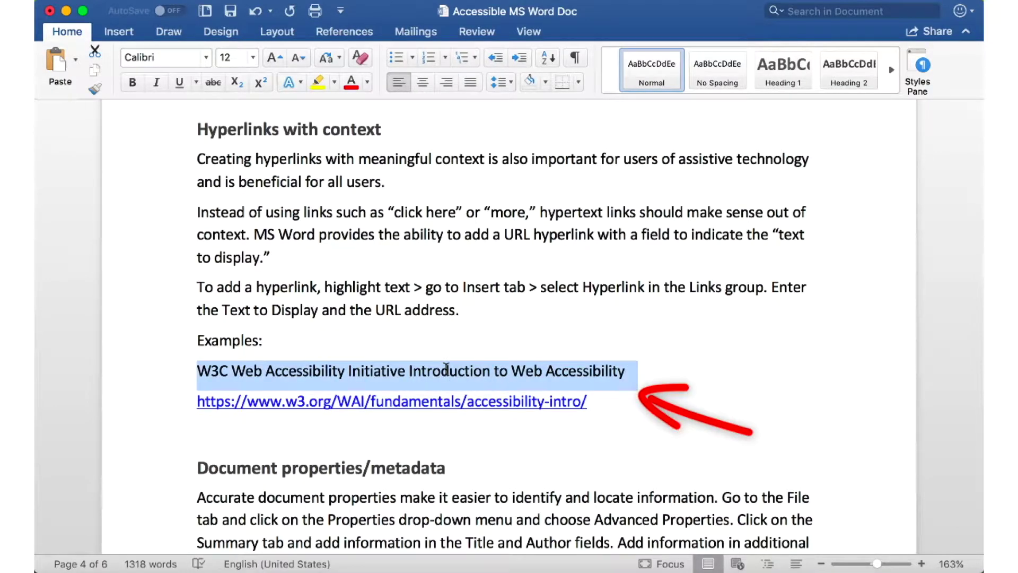
pyautogui.click(119, 31)
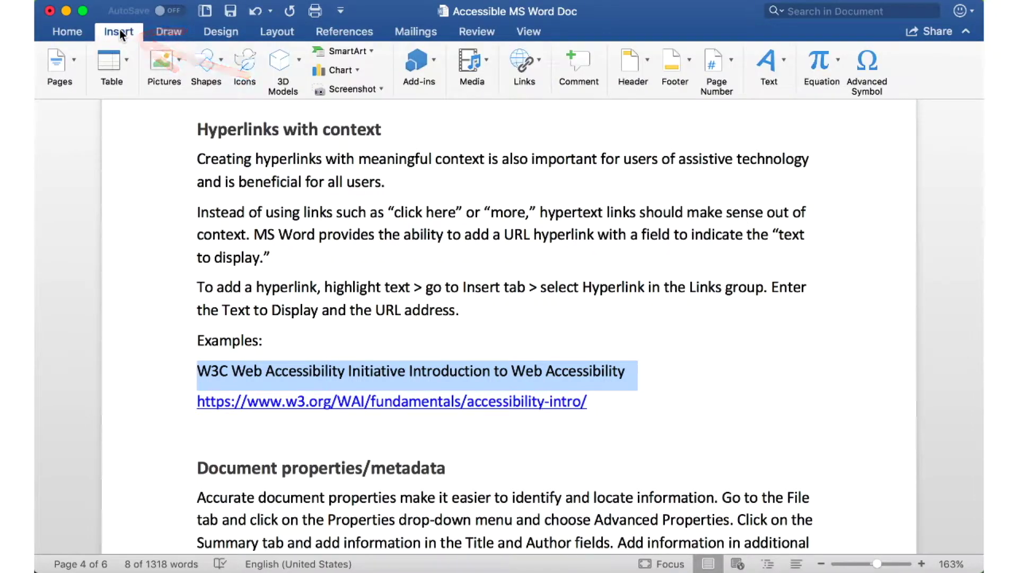
pyautogui.click(530, 77)
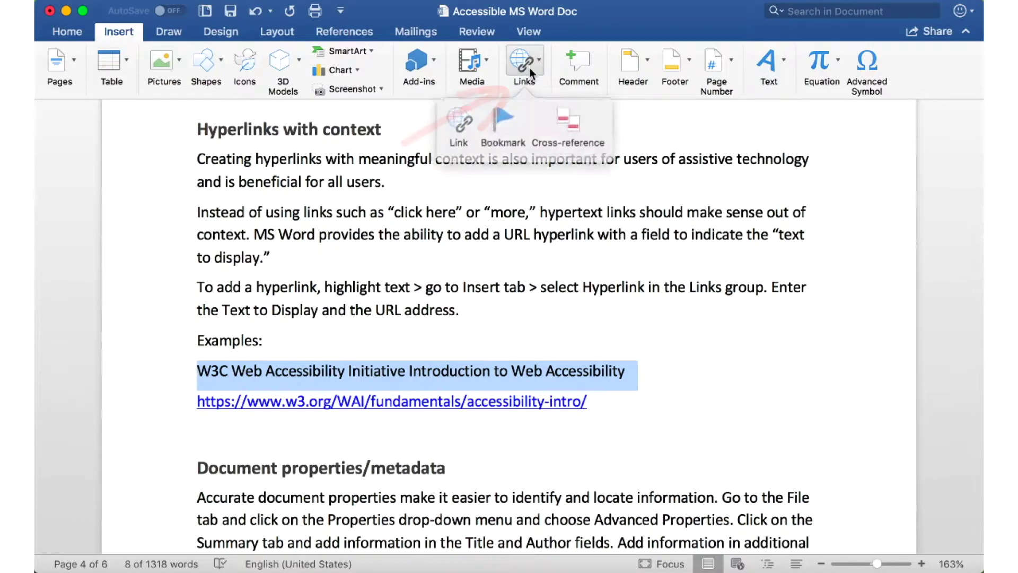
pyautogui.click(467, 117)
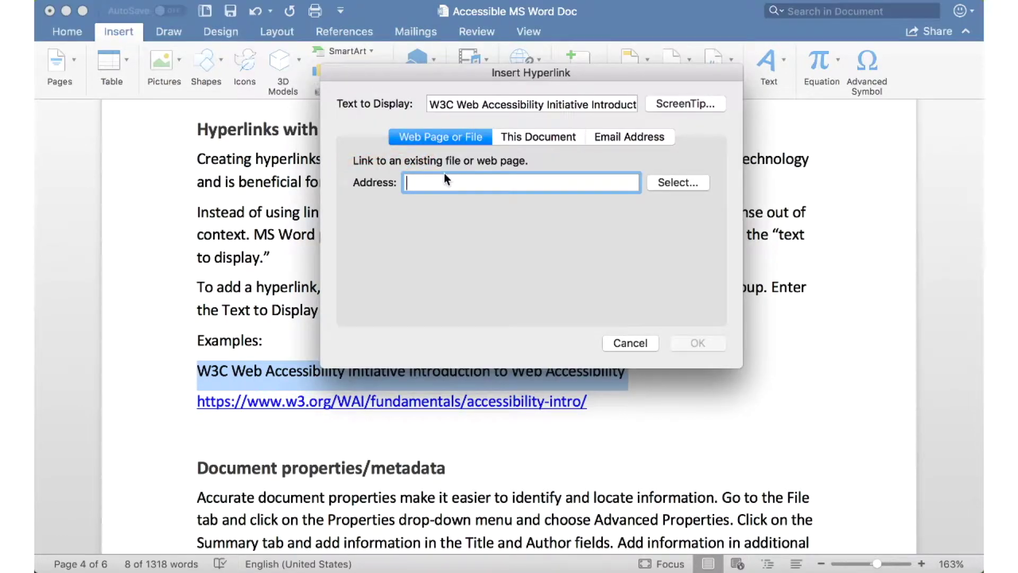
pyautogui.write('https://www.w3.org/WAI/fundamentals/accessibility-intro/')
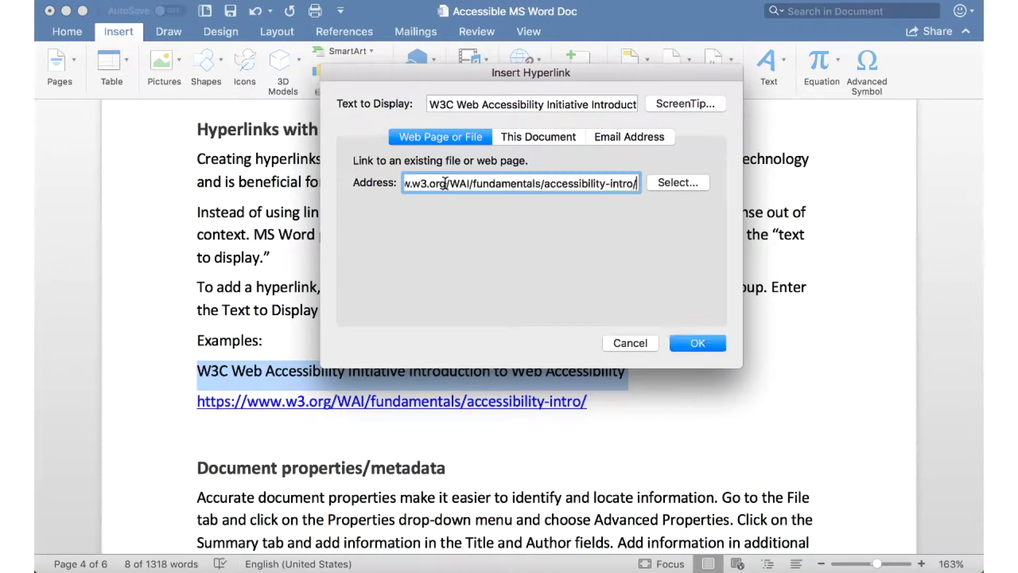
pyautogui.click(696, 343)
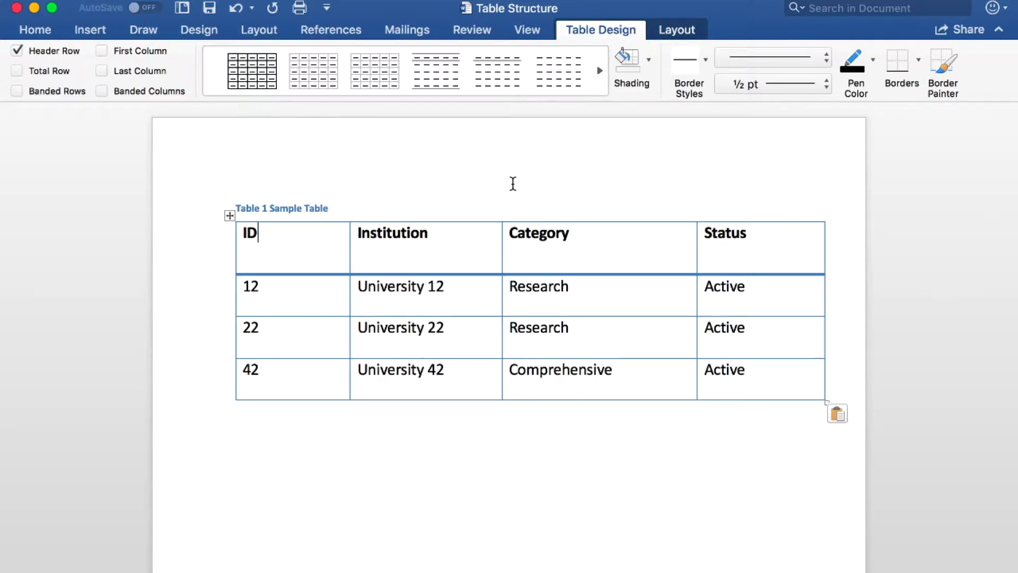
# Step: Move cell by cell through the header row of the Sample Table to check its reading order
pyautogui.press('Tab')
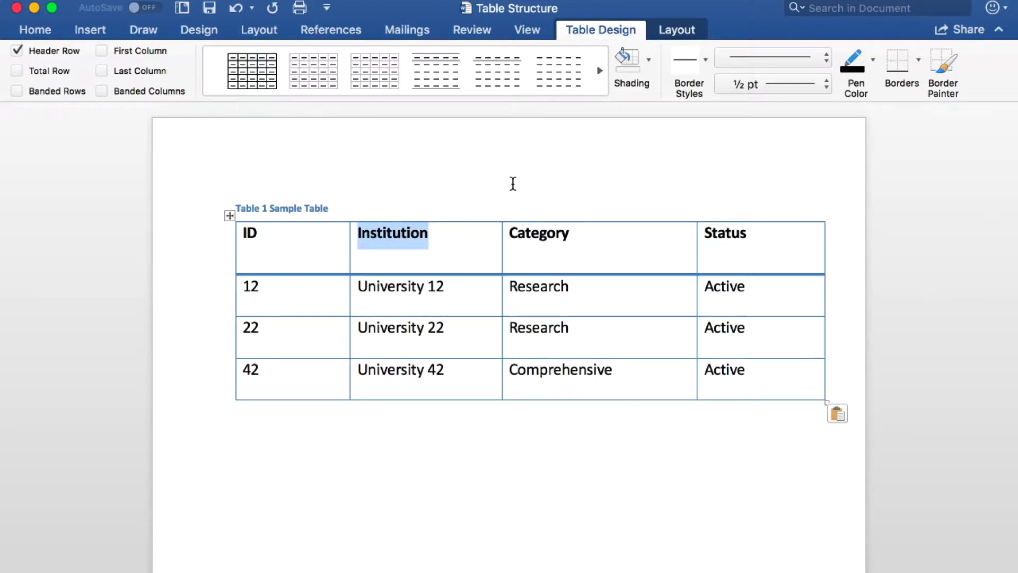
pyautogui.press('Tab')
pyautogui.press('Tab')
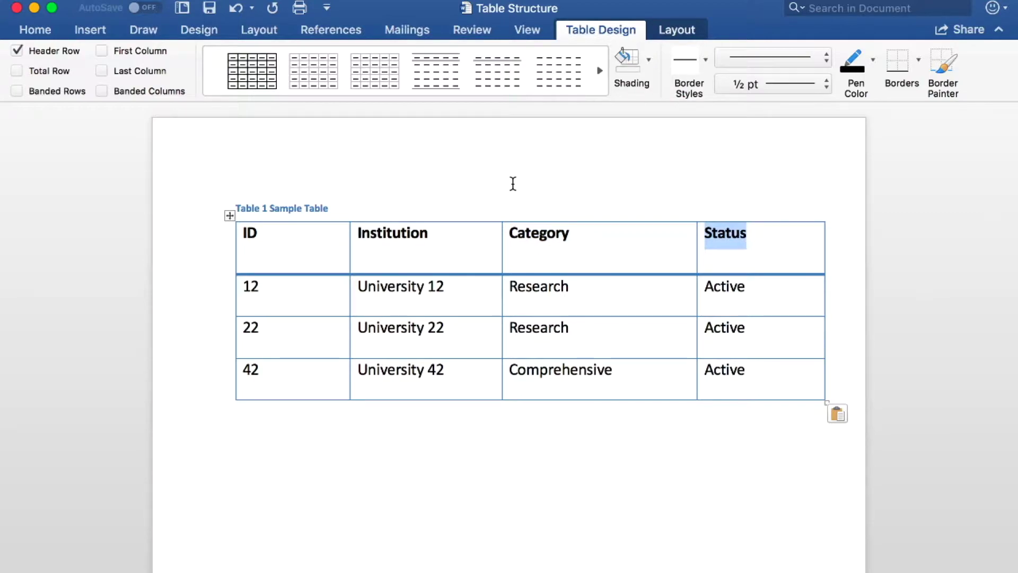
pyautogui.press('Tab')
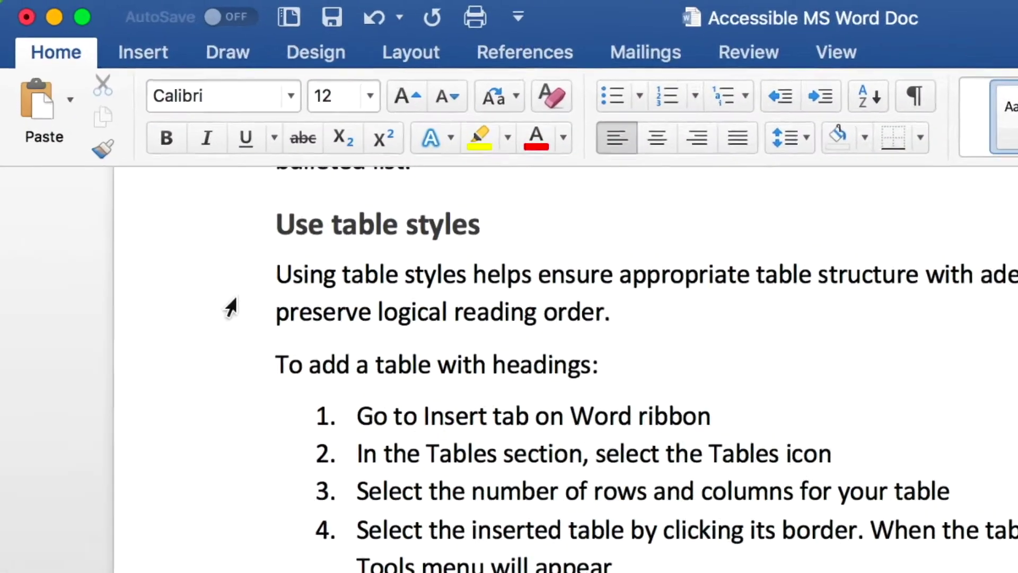
# Step: Insert a table with three columns and three rows below the numbered instructions and select the whole table
pyautogui.click(152, 52)
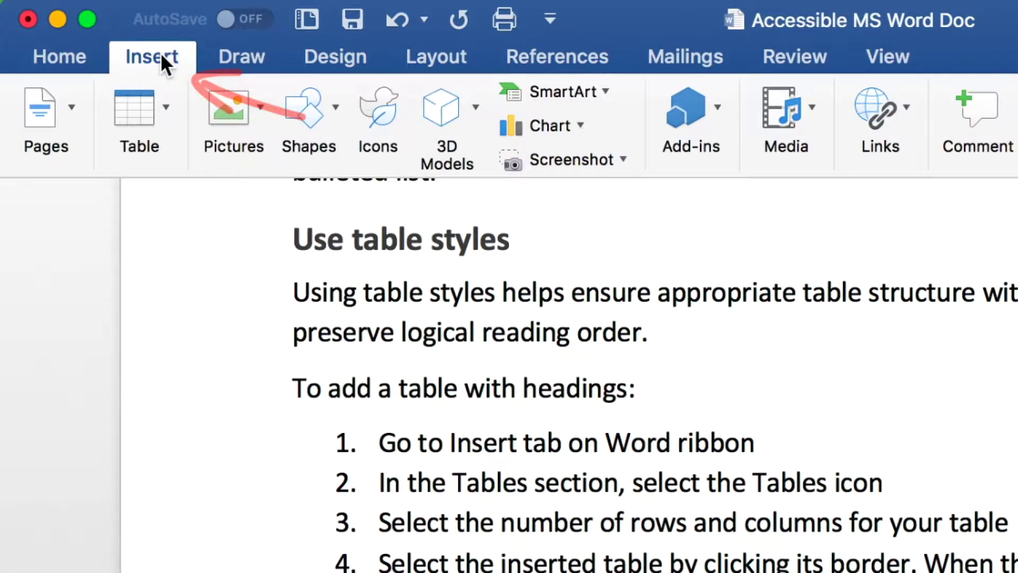
pyautogui.click(165, 104)
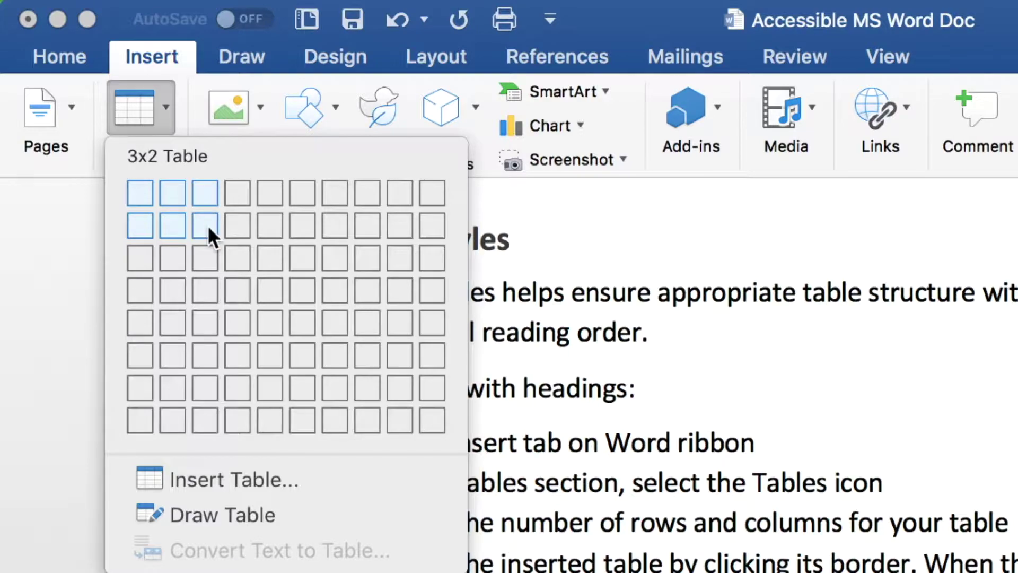
pyautogui.click(208, 253)
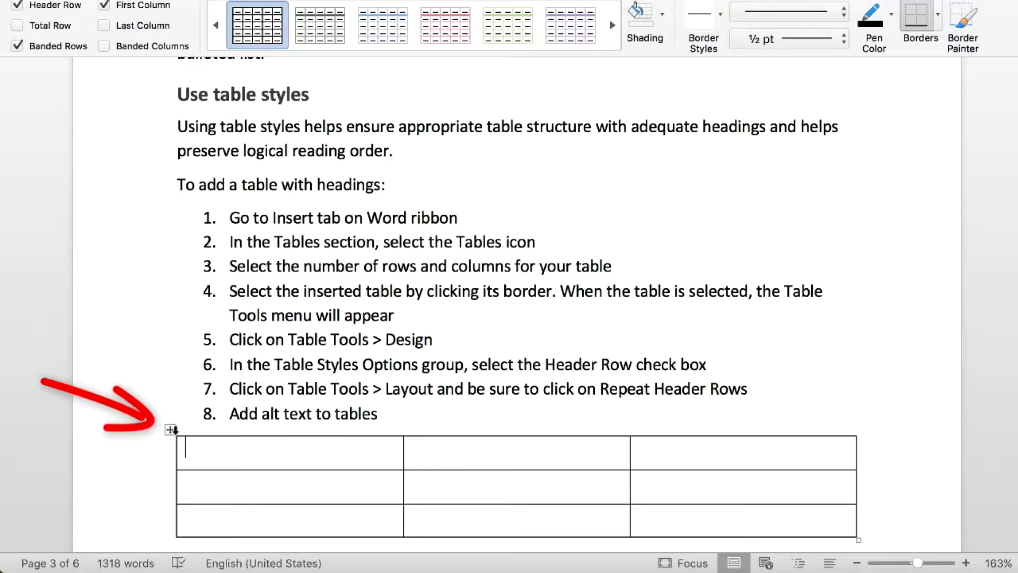
pyautogui.click(175, 430)
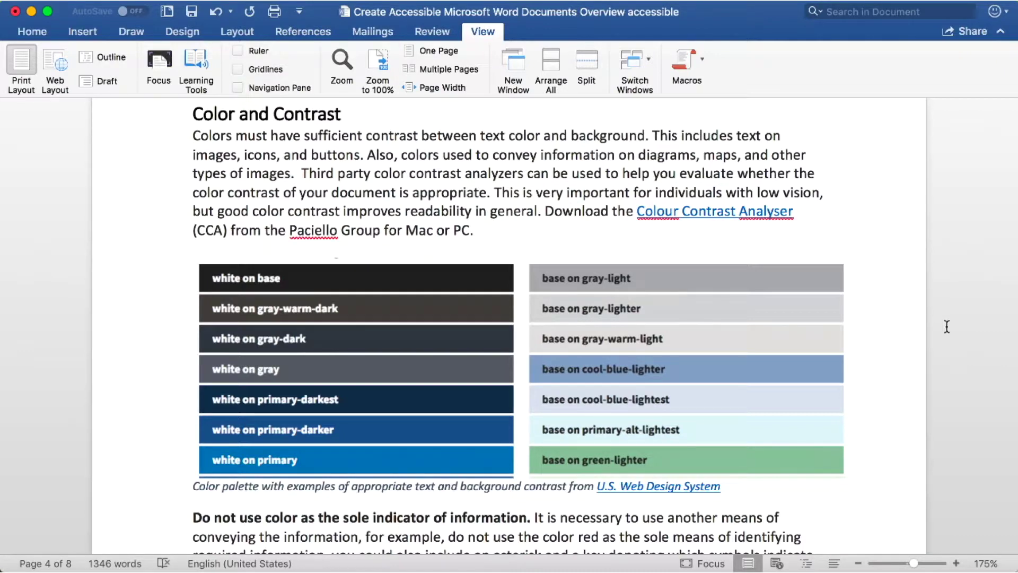
# Step: Check the contrast of the "white on primary-darker" sample in Colour Contrast Analyser by sampling its text as foreground and its fill as background
pyautogui.click(39, 33)
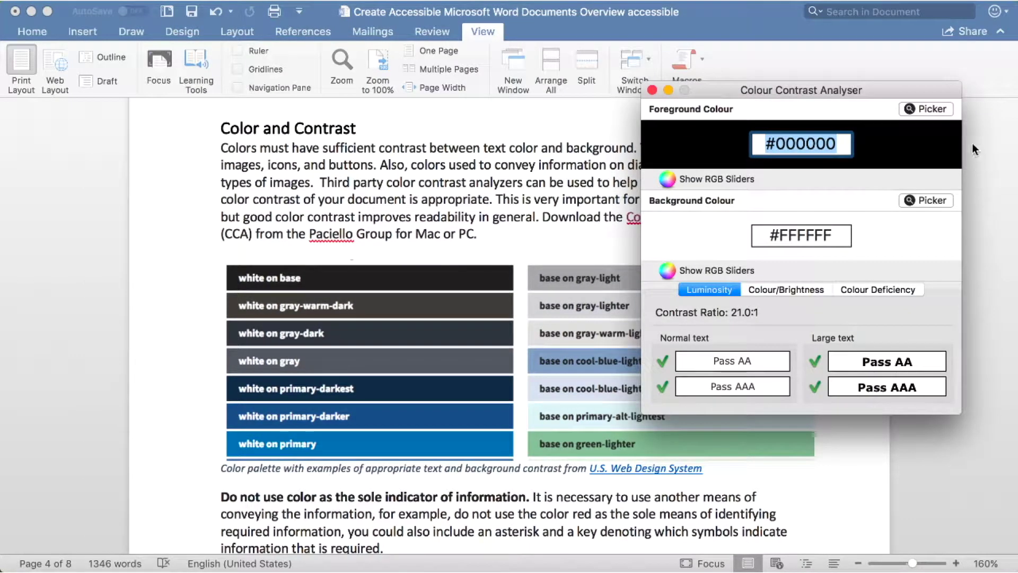
pyautogui.click(928, 109)
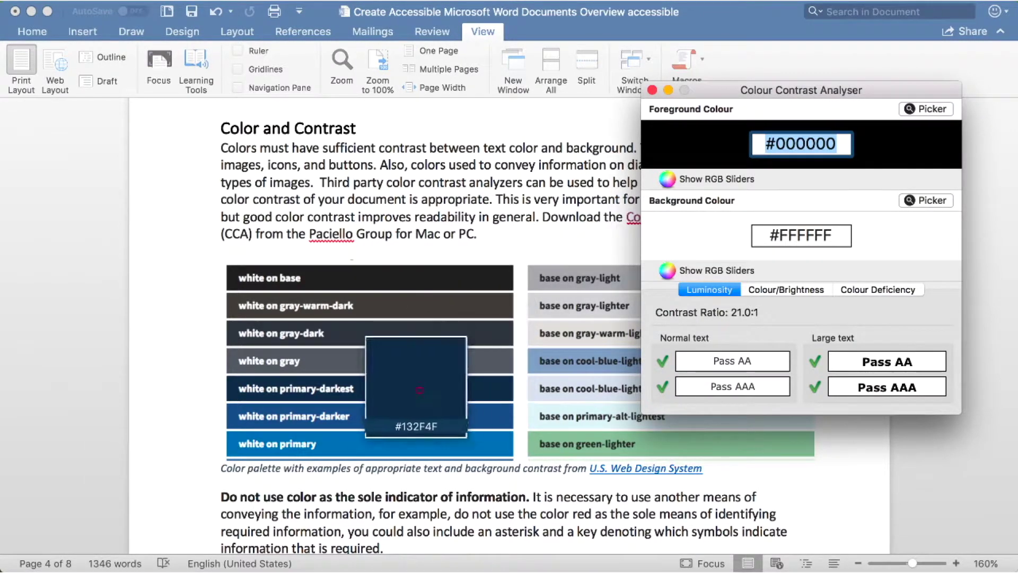
pyautogui.click(339, 420)
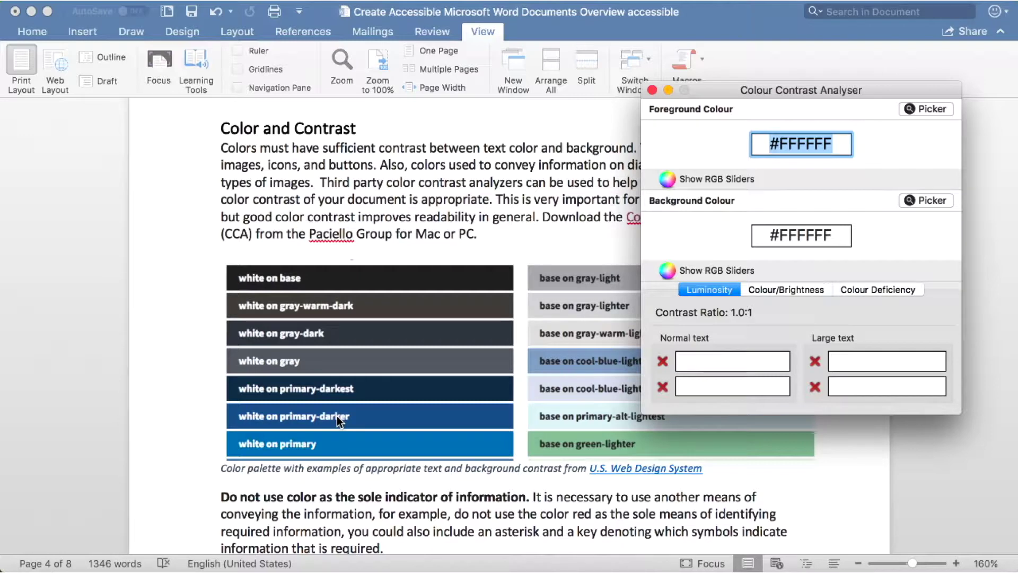
pyautogui.click(931, 202)
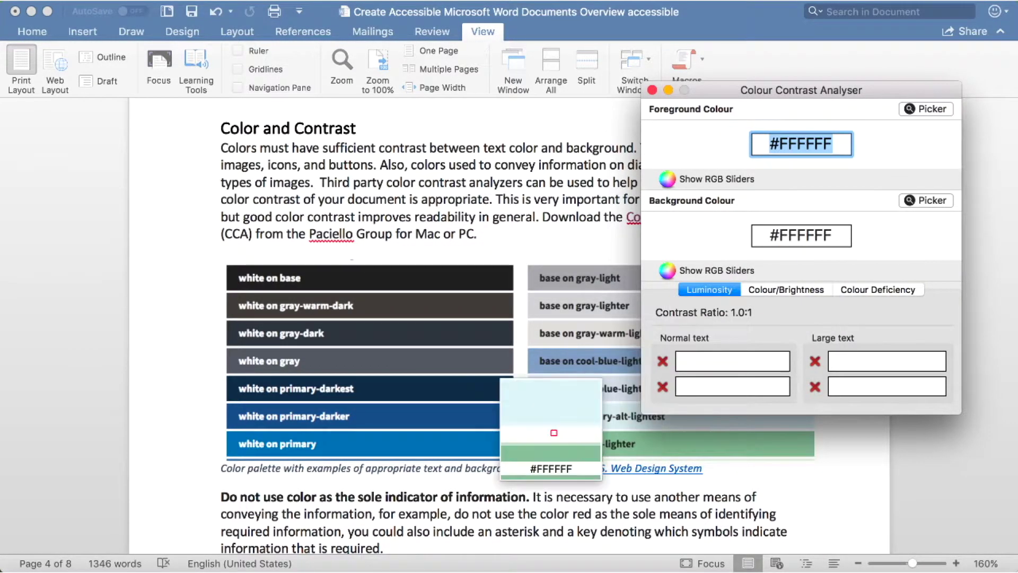
pyautogui.click(466, 419)
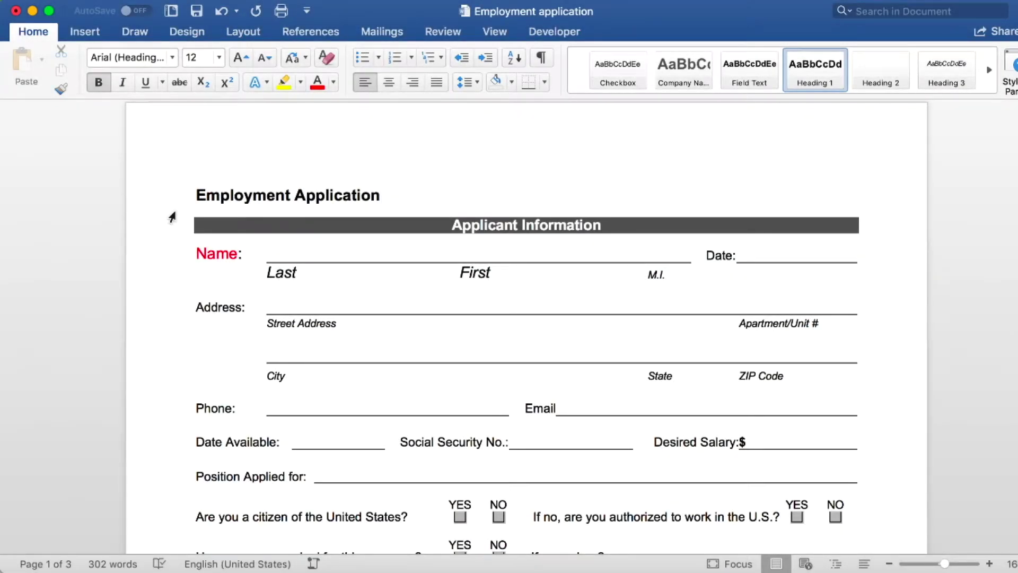
# Step: Add an asterisk before the red "Name" label in the Employment Application form
pyautogui.click(197, 253)
pyautogui.write('*')
pyautogui.click(217, 351)
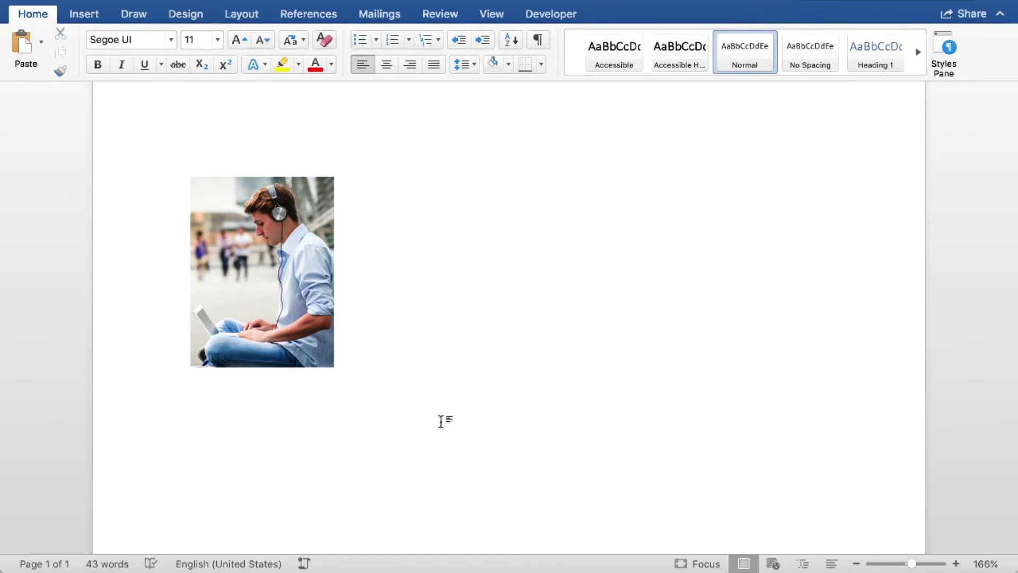
# Step: Open the alt text editor for the photo of the man with headphones and a laptop
pyautogui.click(302, 297)
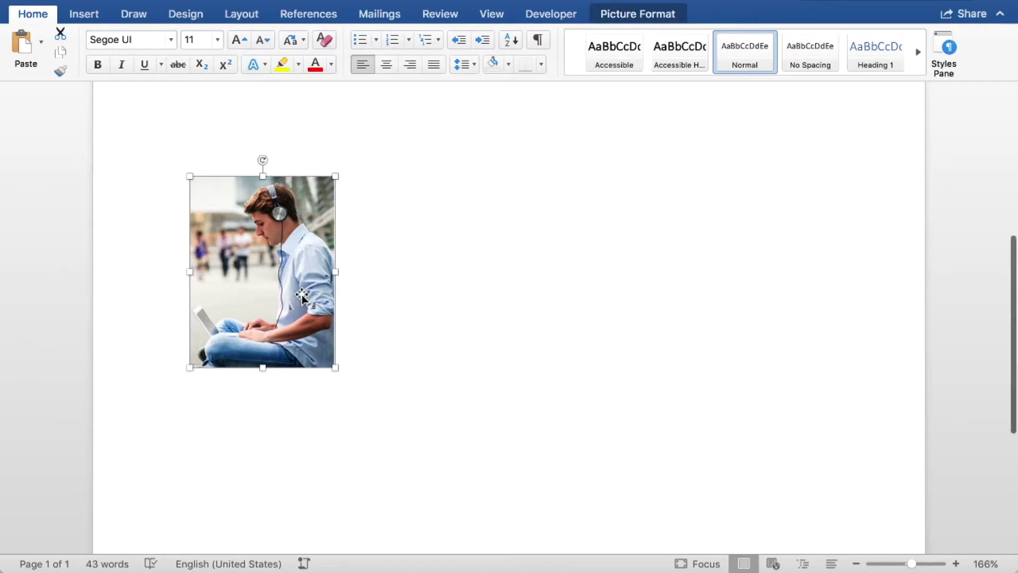
pyautogui.rightClick(302, 295)
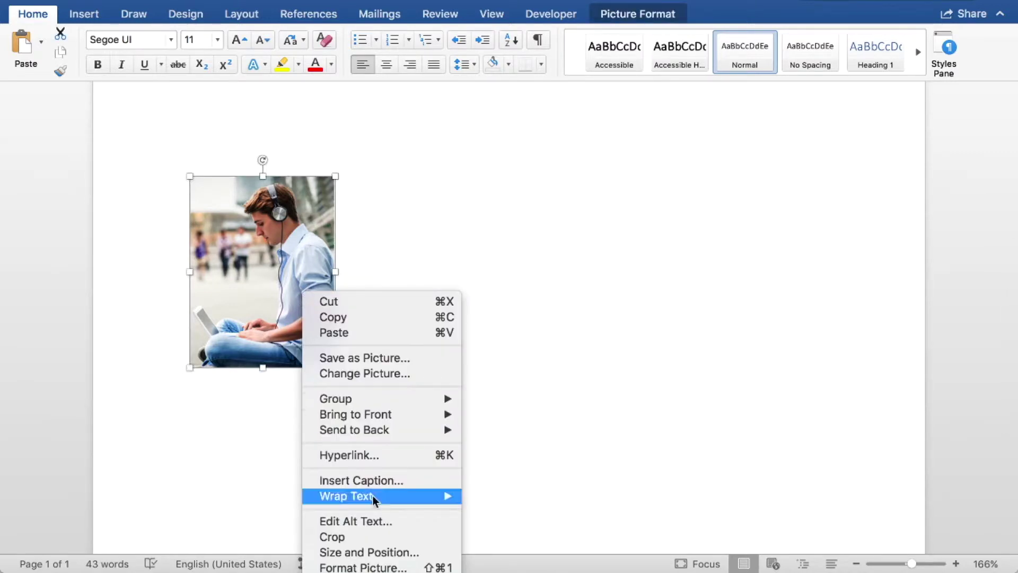
pyautogui.click(374, 522)
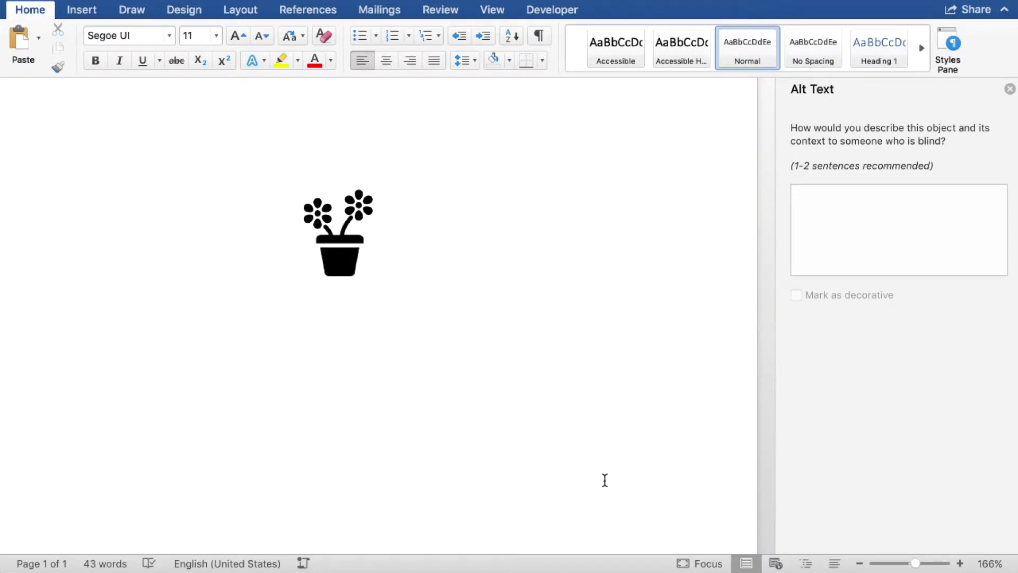
# Step: Mark the flower pot icon as decorative in its alt text settings
pyautogui.click(339, 264)
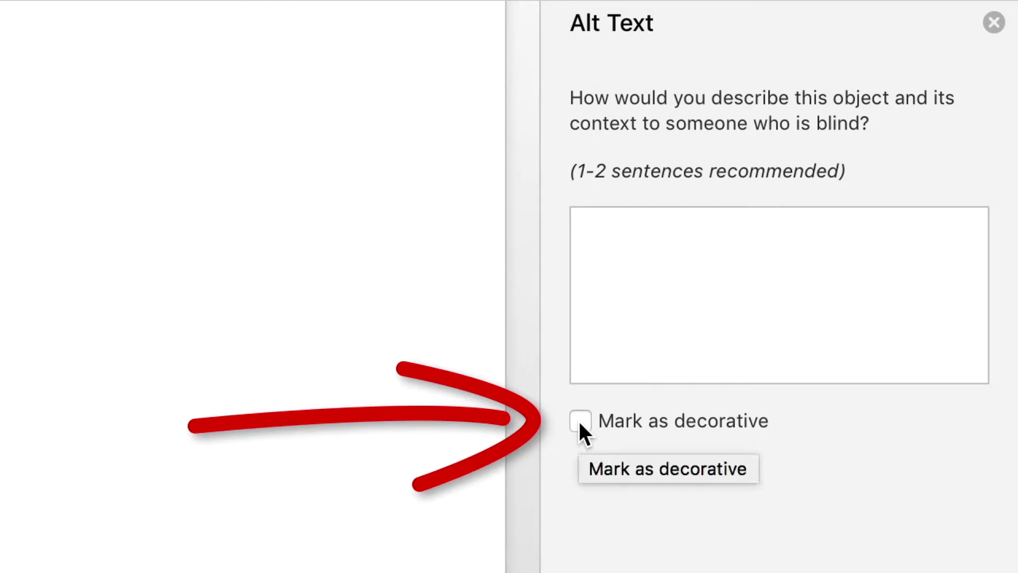
pyautogui.click(580, 421)
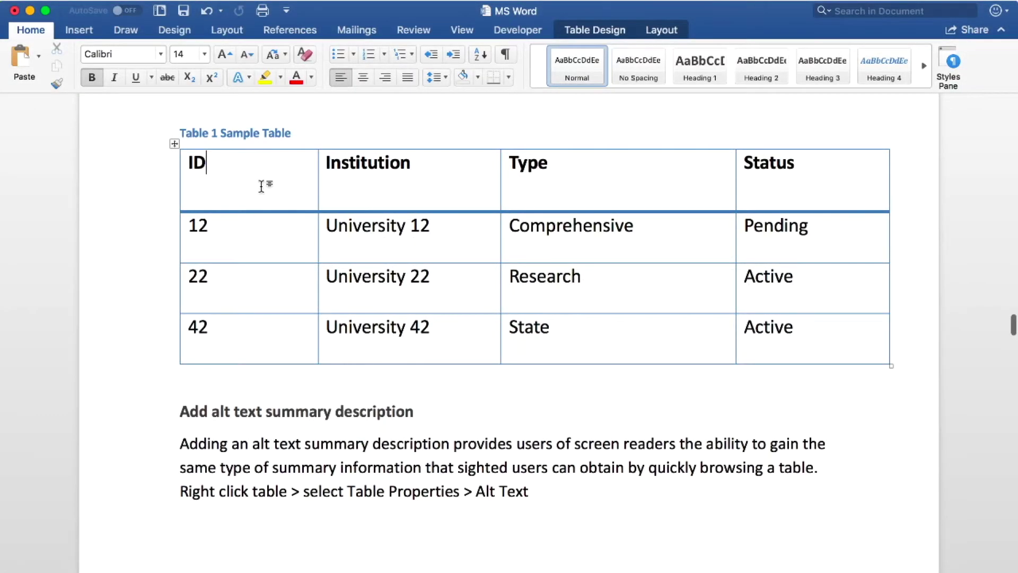
# Step: Give the Sample Table the alt text description "Universities listed by ID, Institution number, Type, and Status."
pyautogui.rightClick(262, 185)
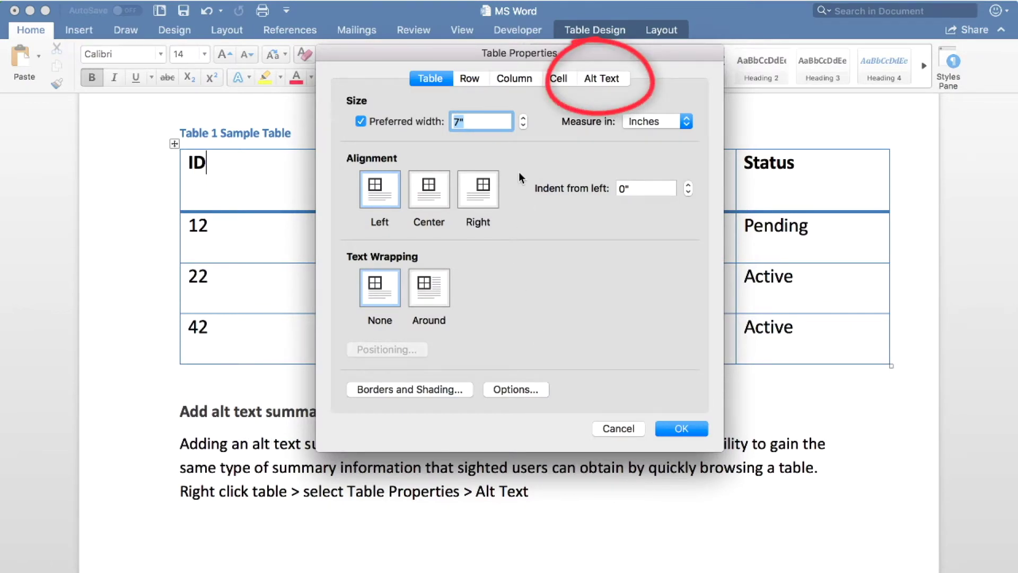
pyautogui.click(623, 80)
pyautogui.click(355, 164)
pyautogui.write('Universities listed by ID, Institution number, Type, and Status.')
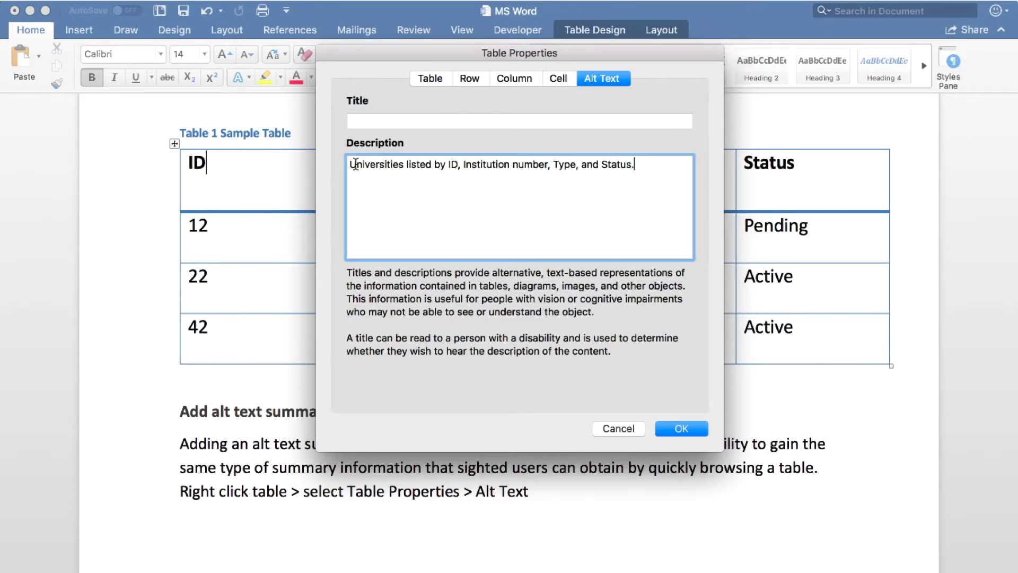
pyautogui.click(682, 428)
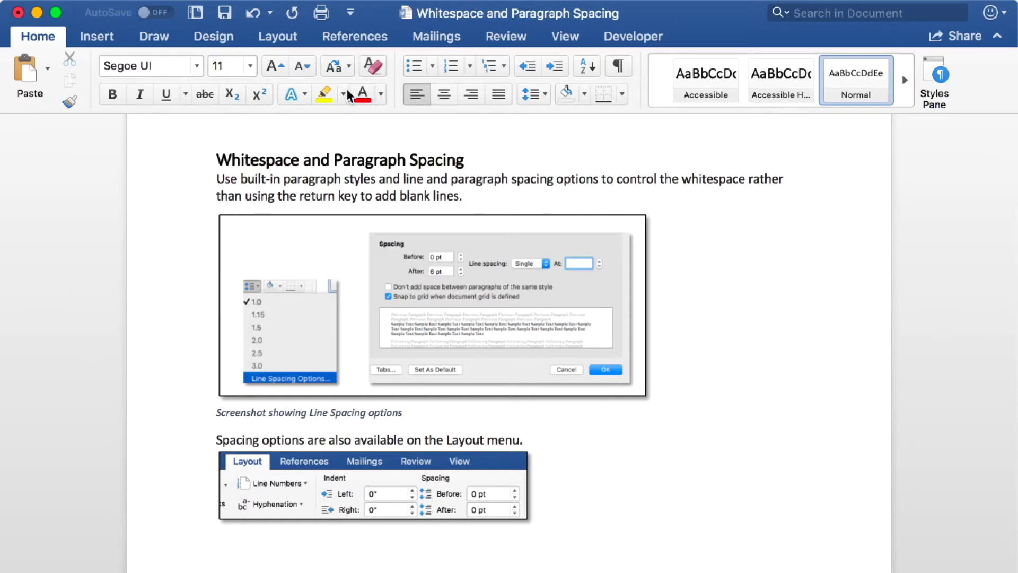
# Step: Increase the After spacing of the paragraph under "Whitespace and Paragraph Spacing" by four increments
pyautogui.click(283, 40)
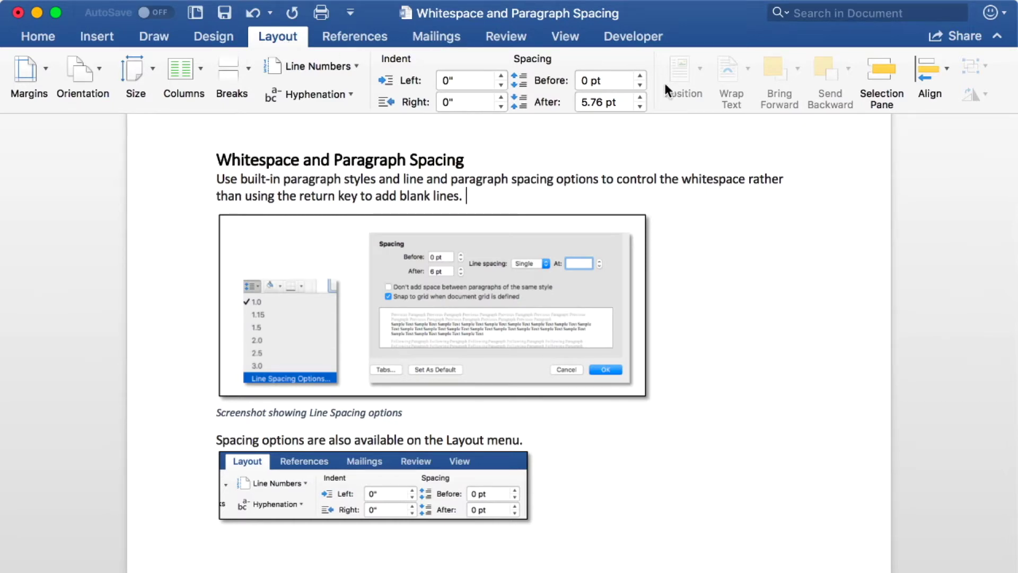
pyautogui.click(639, 97)
pyautogui.click(640, 97)
pyautogui.click(640, 97)
pyautogui.click(640, 97)
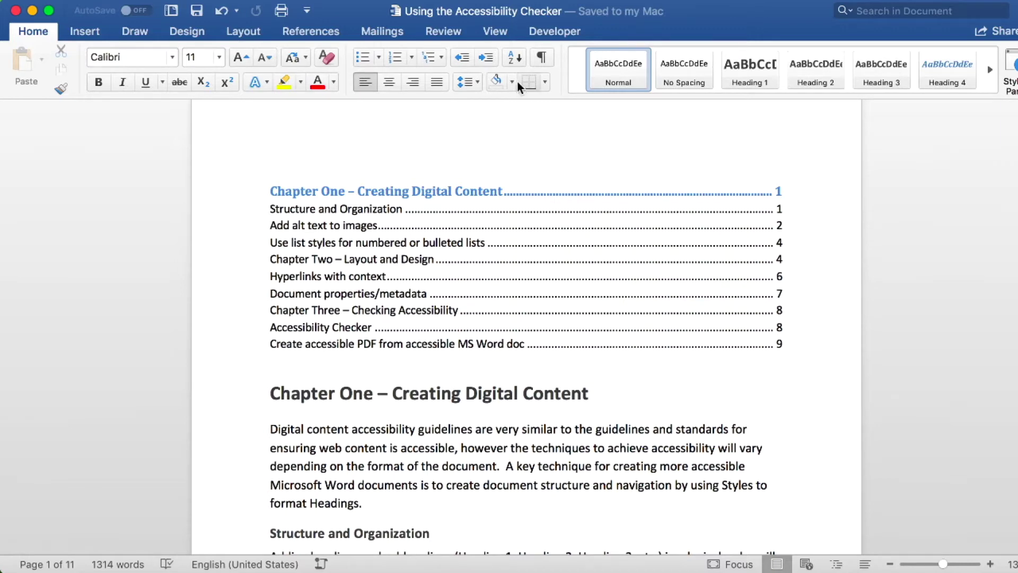
# Step: Run the accessibility check on the document "Using the Accessibility Checker"
pyautogui.click(455, 33)
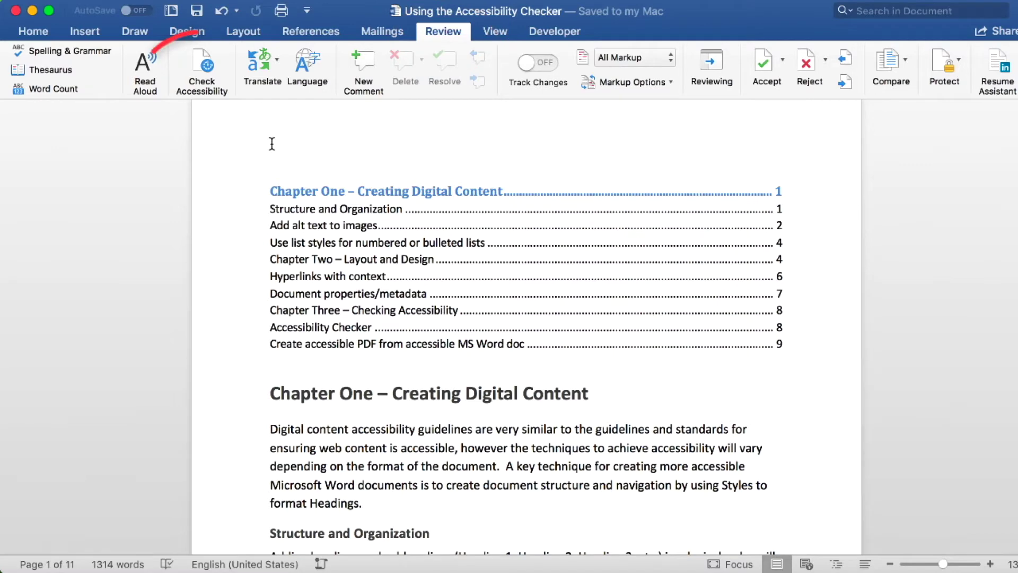
pyautogui.click(210, 66)
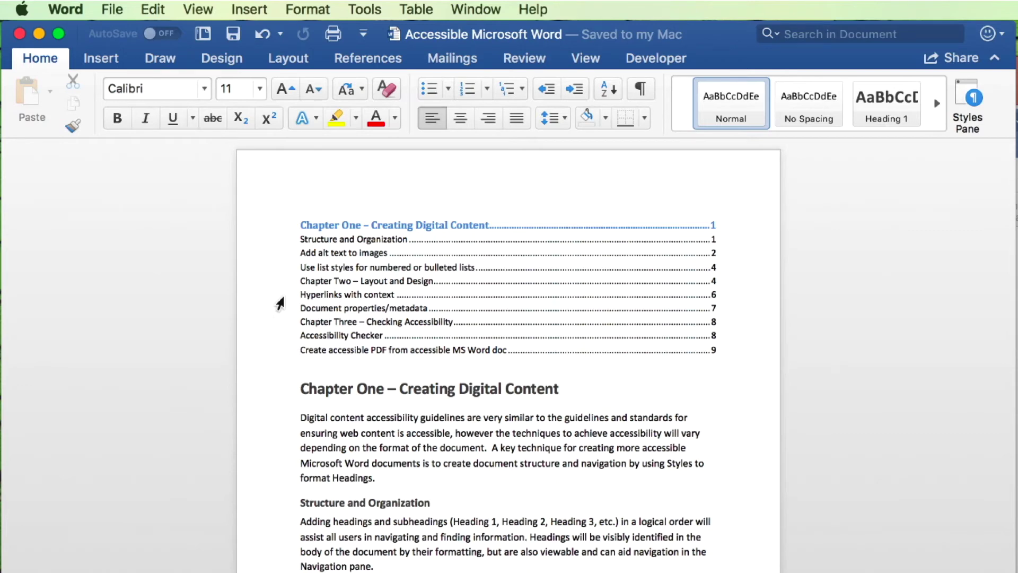
# Step: Export the "Accessible Microsoft Word" document as a PDF with the option "Best for electronic distribution and accessibility"
pyautogui.click(111, 12)
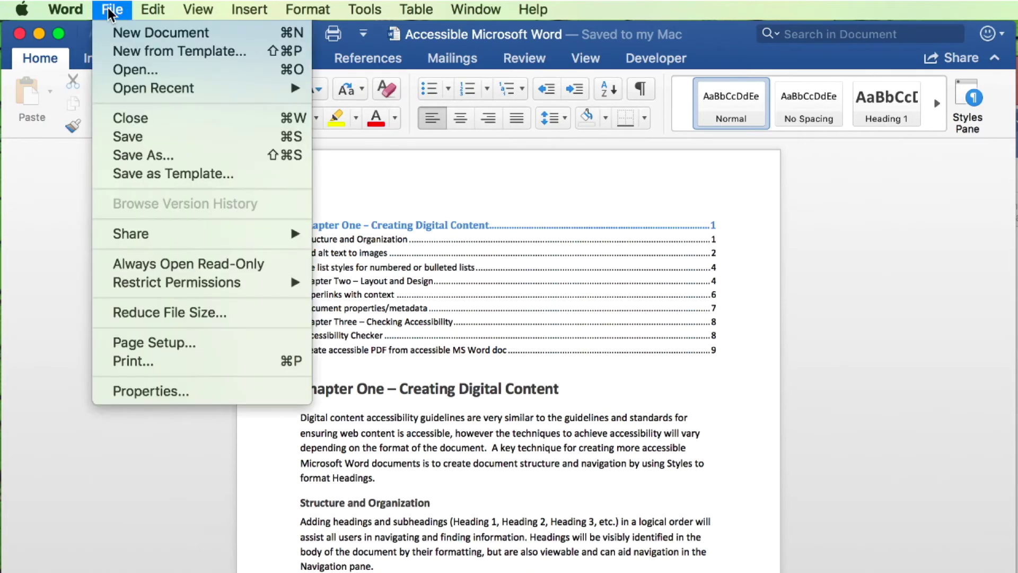
pyautogui.click(124, 156)
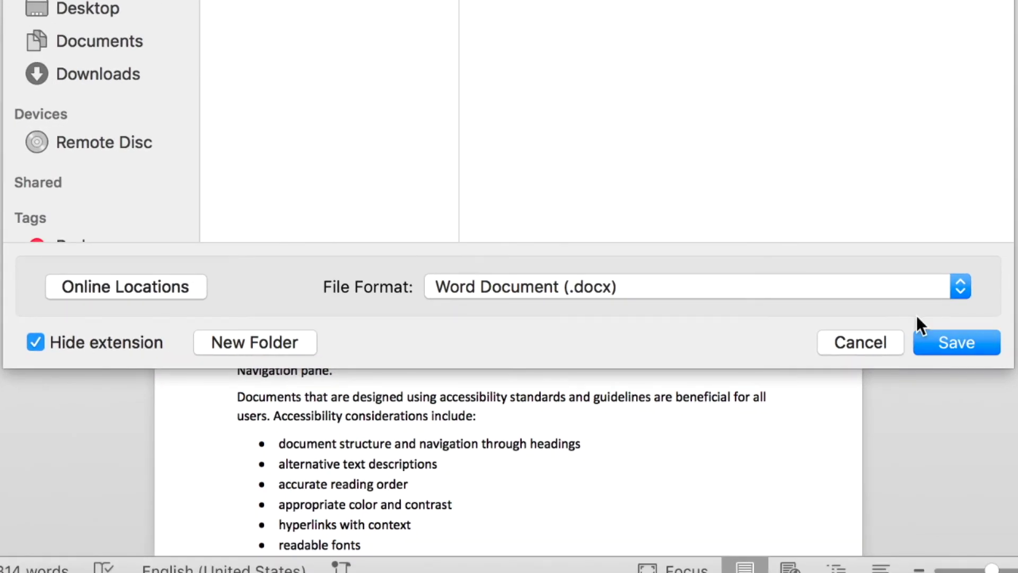
pyautogui.click(934, 281)
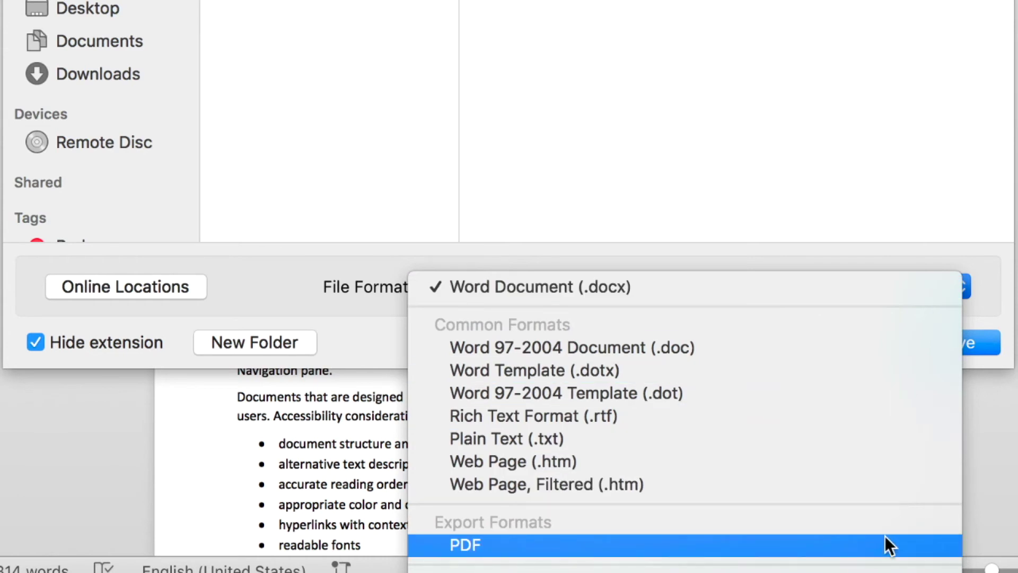
pyautogui.click(885, 536)
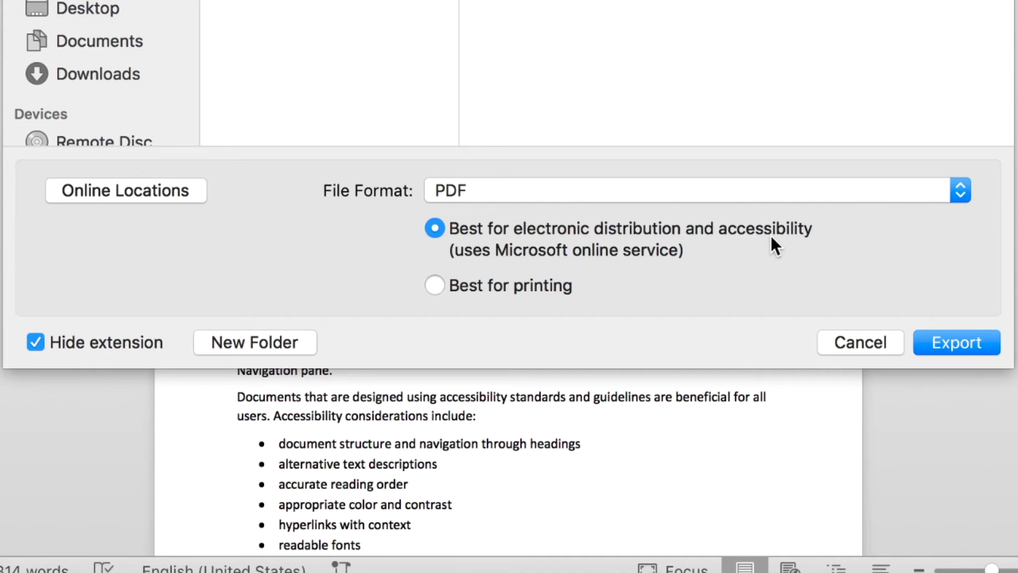
pyautogui.click(961, 340)
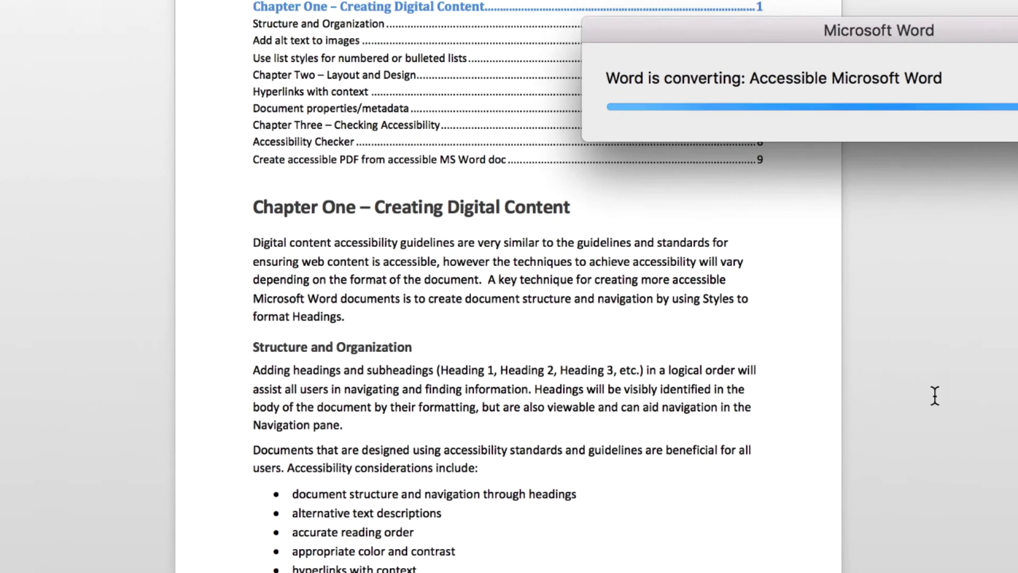